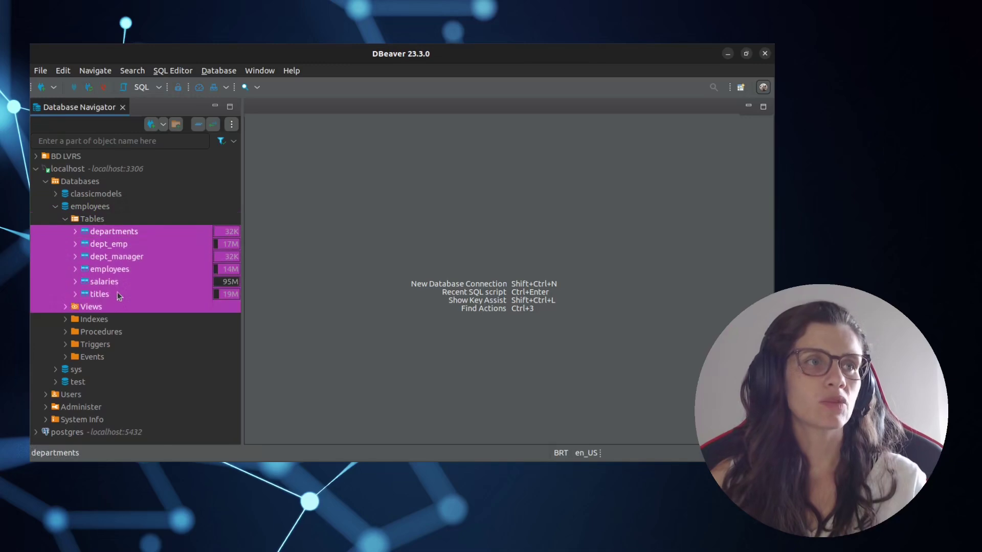
Step: Open the employees table and review its column properties and its data
{"action": "left_click", "coordinate": [125, 271]}
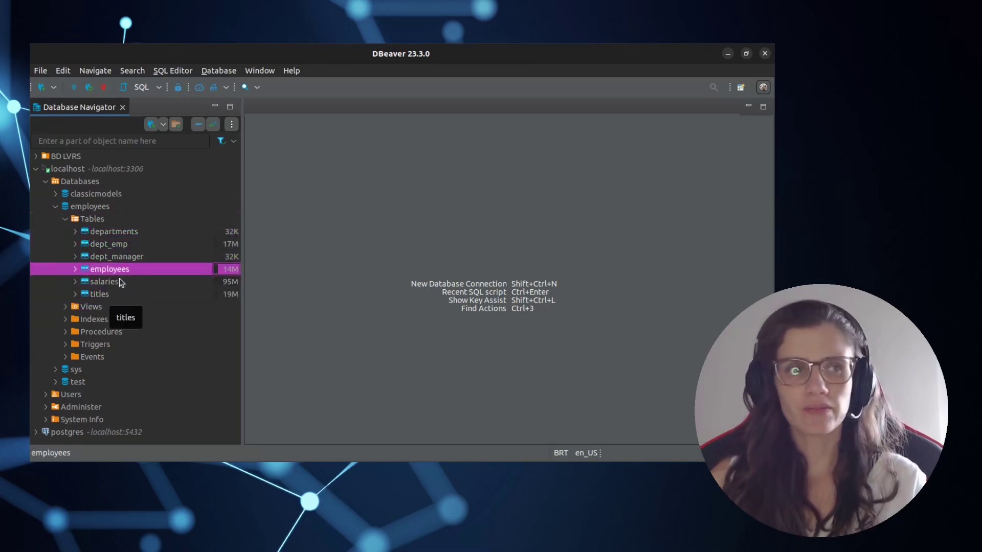
{"action": "double_click", "coordinate": [111, 272]}
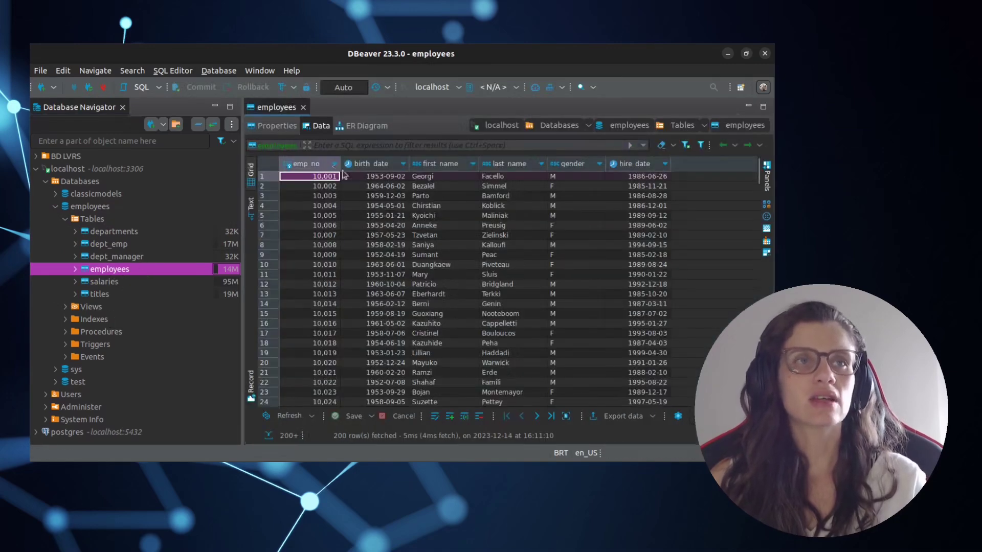
{"action": "left_click", "coordinate": [281, 128]}
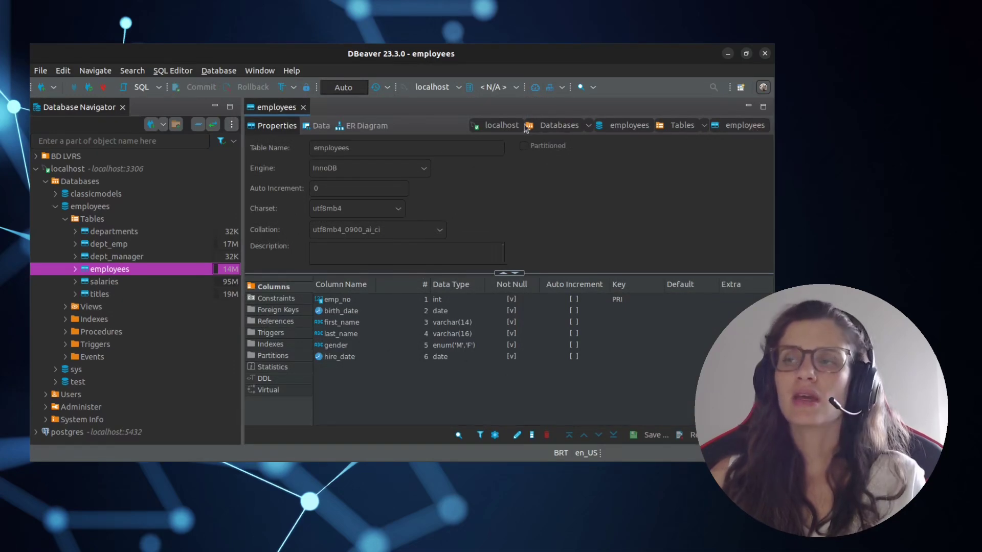
{"action": "left_click", "coordinate": [316, 129]}
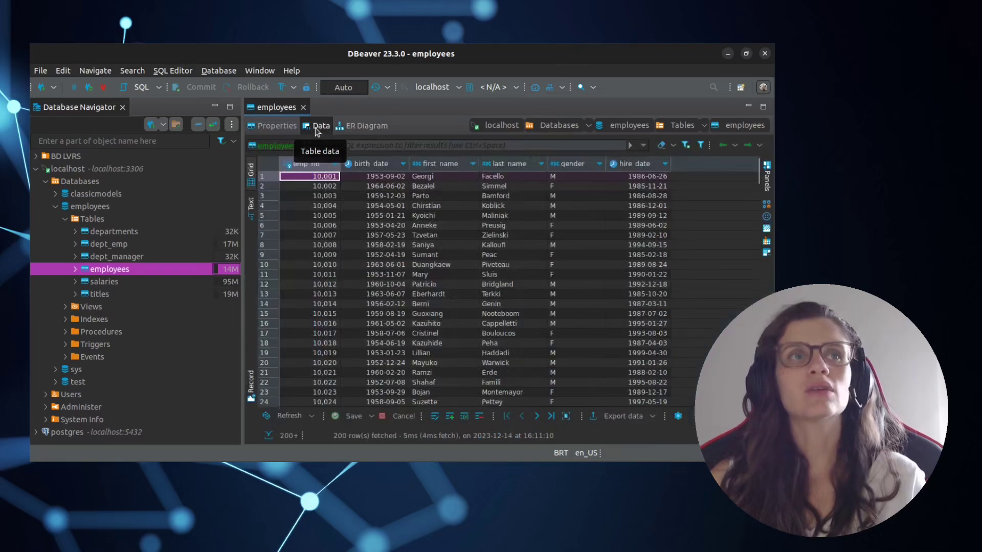
Step: Examine the employees table's ER diagram and how it relates to dept_emp, dept_manager, salaries and titles
{"action": "left_click", "coordinate": [364, 126]}
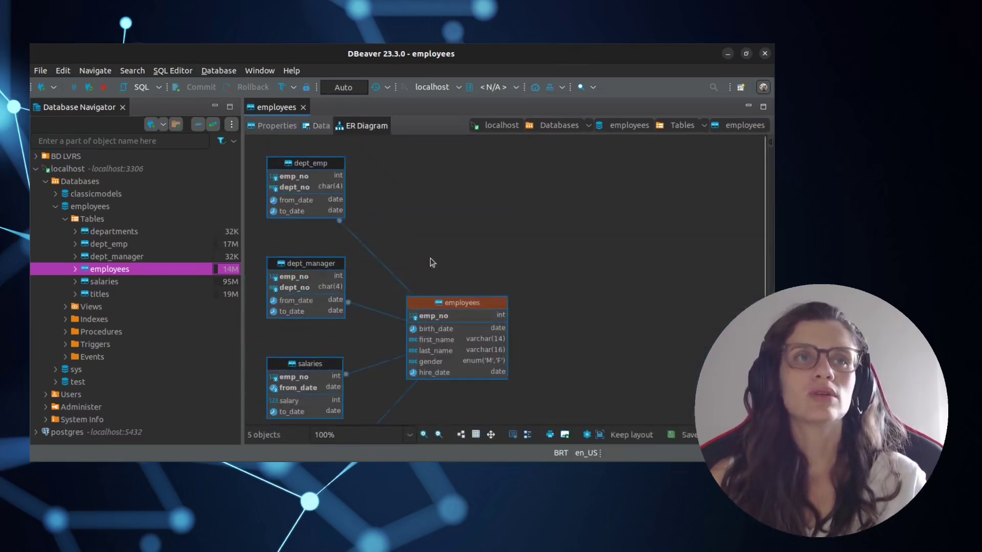
{"action": "scroll", "coordinate": [432, 262], "scroll_direction": "down", "scroll_amount": 3}
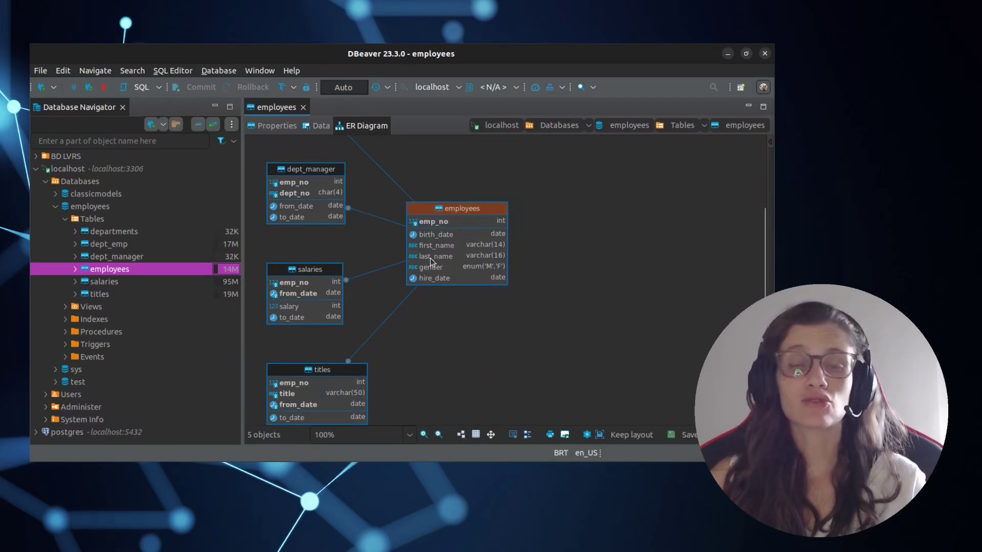
{"action": "scroll", "coordinate": [430, 259], "scroll_direction": "up", "scroll_amount": 3}
{"action": "scroll", "coordinate": [435, 259], "scroll_direction": "down", "scroll_amount": 2}
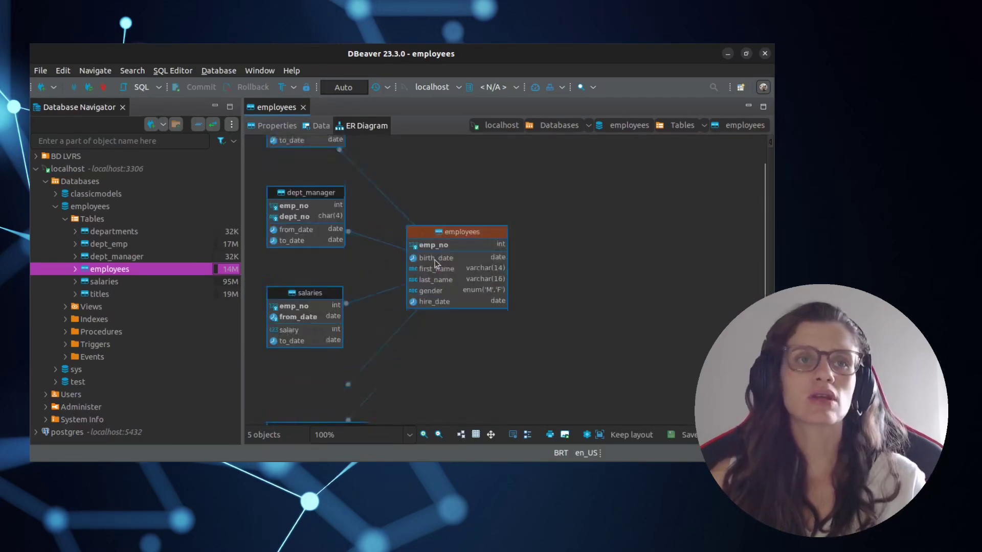
{"action": "scroll", "coordinate": [435, 260], "scroll_direction": "down", "scroll_amount": 1}
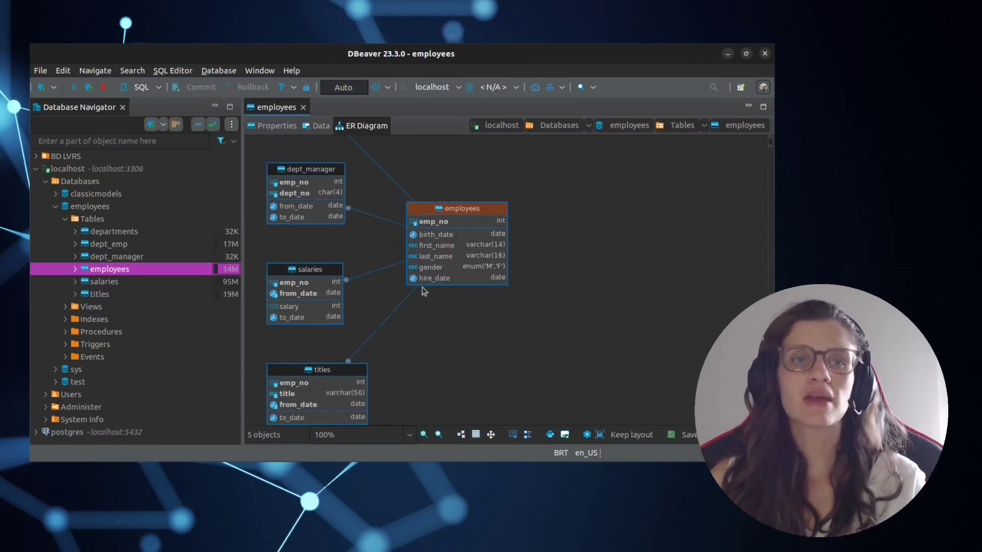
{"action": "scroll", "coordinate": [400, 272], "scroll_direction": "up", "scroll_amount": 1}
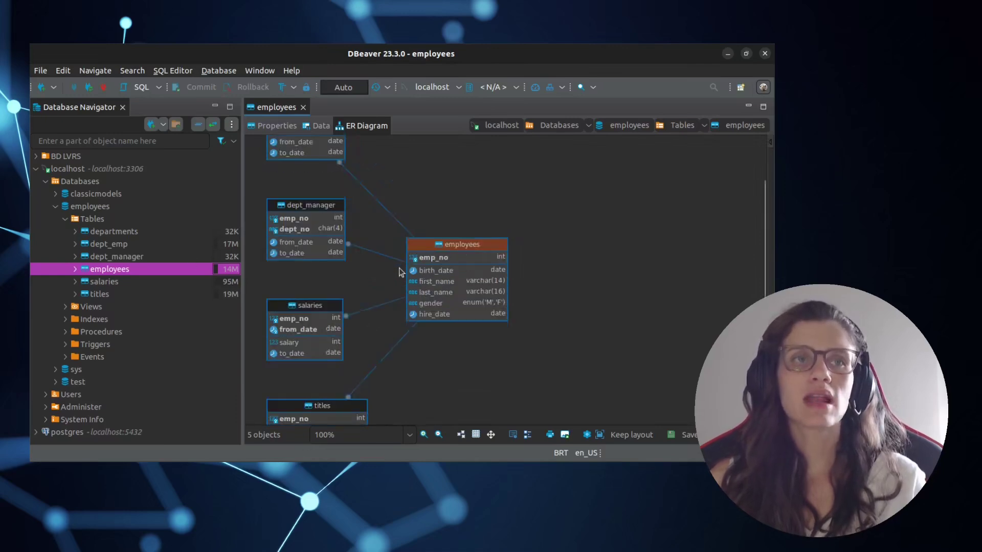
{"action": "scroll", "coordinate": [399, 272], "scroll_direction": "down", "scroll_amount": 1}
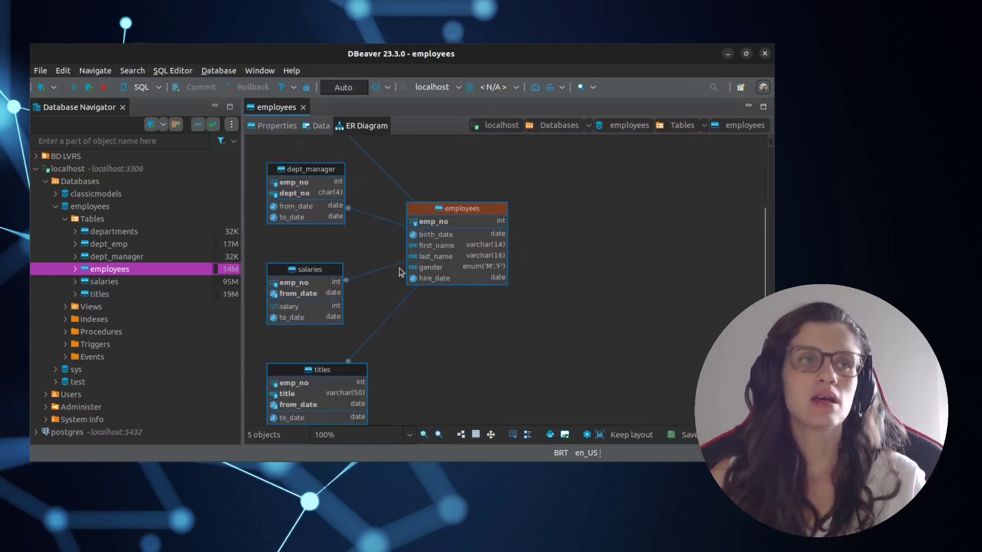
{"action": "scroll", "coordinate": [400, 271], "scroll_direction": "up", "scroll_amount": 1}
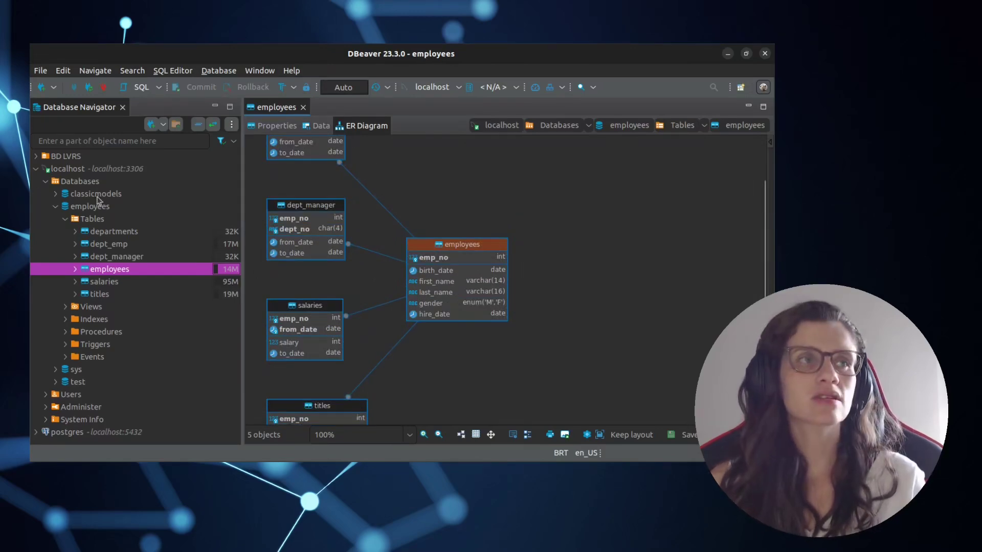
Step: View the ER diagram of the whole employees database and close that database's editor
{"action": "left_click", "coordinate": [95, 206]}
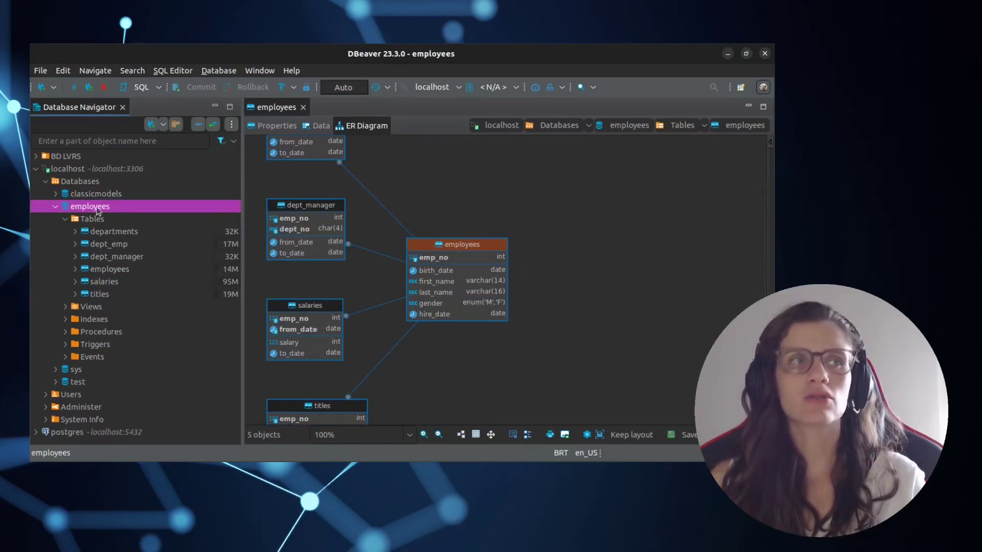
{"action": "double_click", "coordinate": [100, 211]}
{"action": "left_click", "coordinate": [313, 125]}
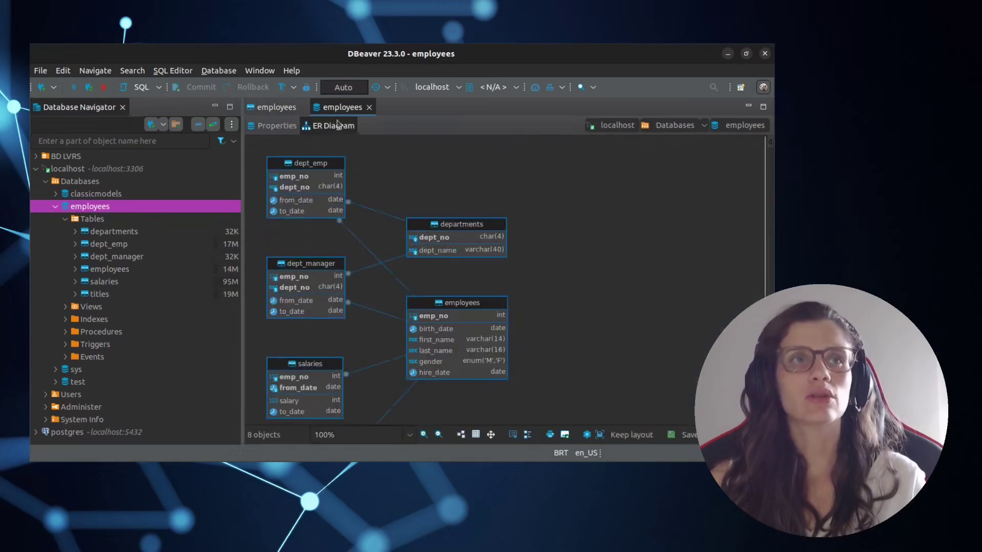
{"action": "left_click", "coordinate": [368, 107]}
Step: Check the employees table's column definitions and highlight the first two records in its data
{"action": "left_click", "coordinate": [320, 126]}
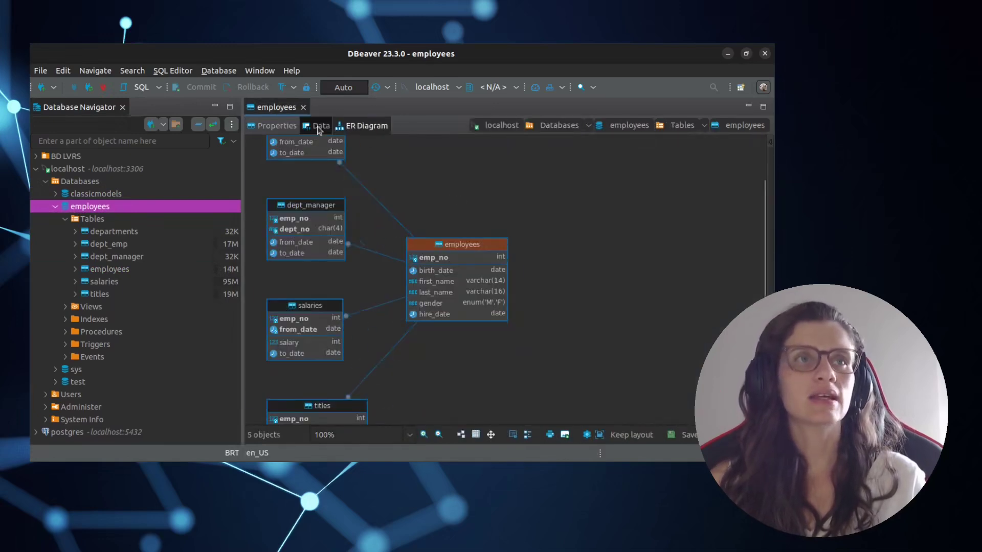
{"action": "left_click", "coordinate": [277, 127]}
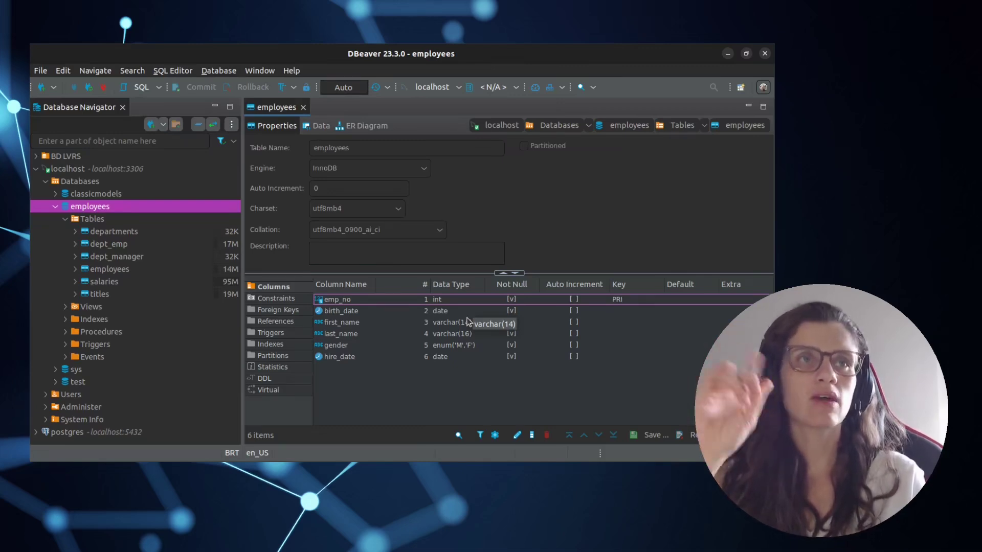
{"action": "left_click", "coordinate": [320, 125]}
{"action": "left_click_drag", "start_coordinate": [325, 178], "coordinate": [649, 190]}
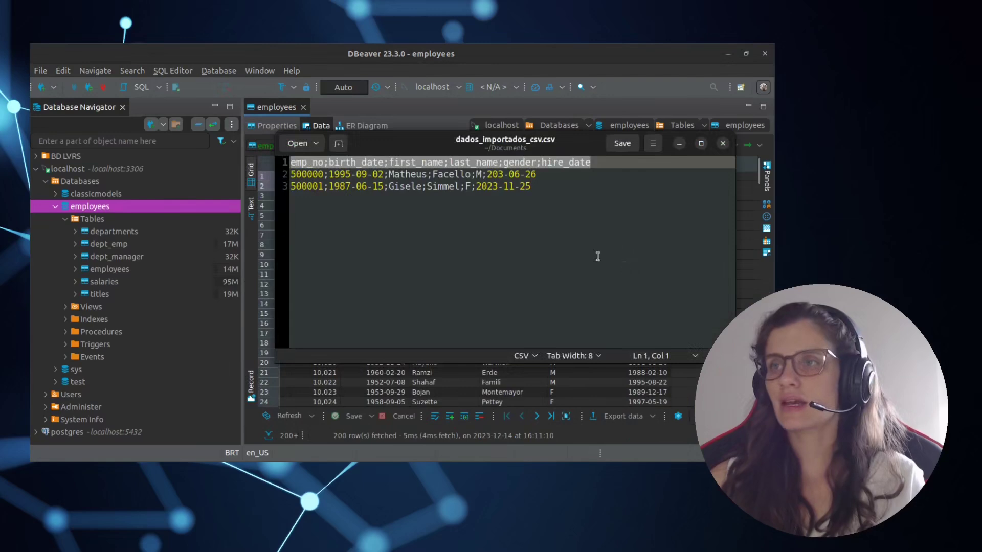
Step: In the text editor, examine the header line, semicolon separators and data lines of dados_importados_csv.csv
{"action": "left_click_drag", "start_coordinate": [593, 148], "coordinate": [568, 147]}
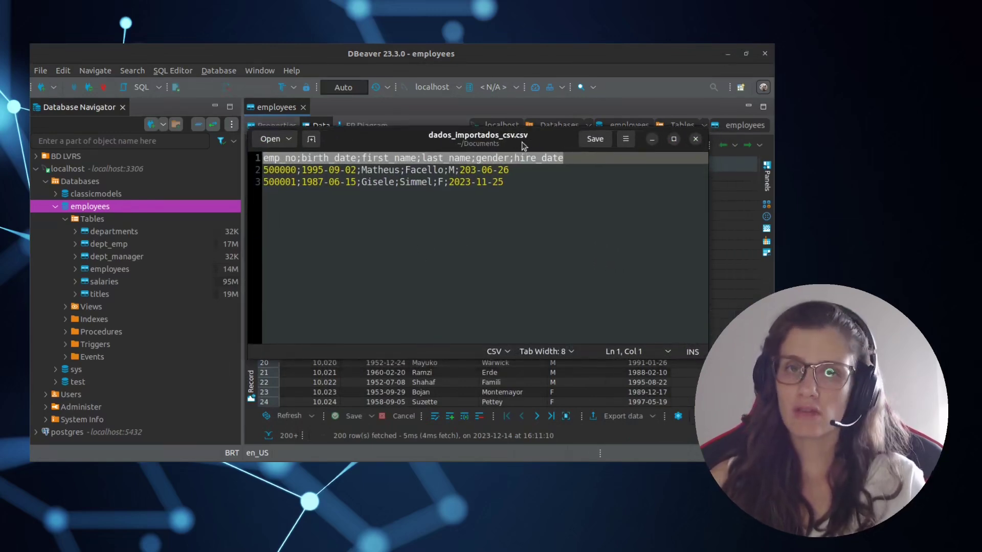
{"action": "left_click_drag", "start_coordinate": [575, 167], "coordinate": [267, 158]}
{"action": "left_click_drag", "start_coordinate": [564, 159], "coordinate": [241, 158]}
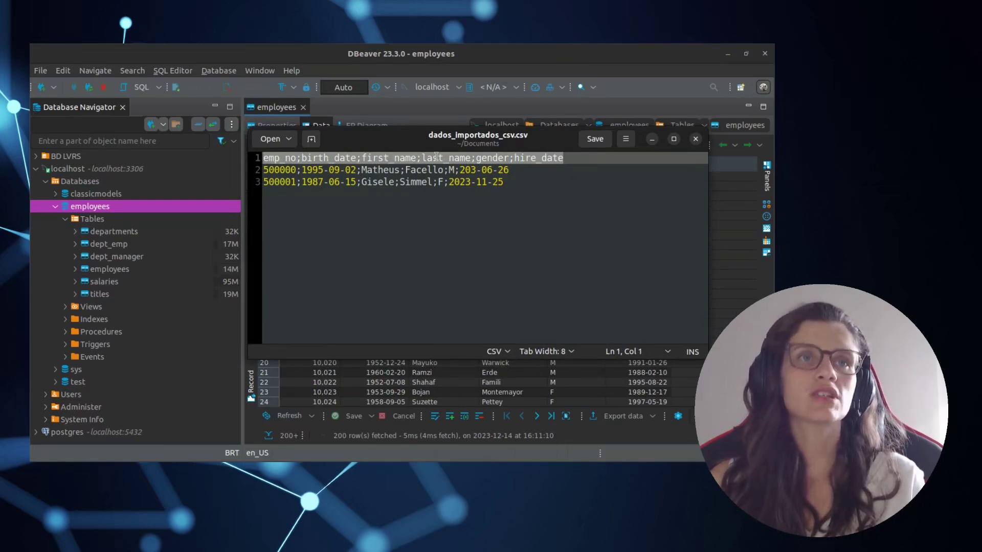
{"action": "left_click", "coordinate": [508, 193]}
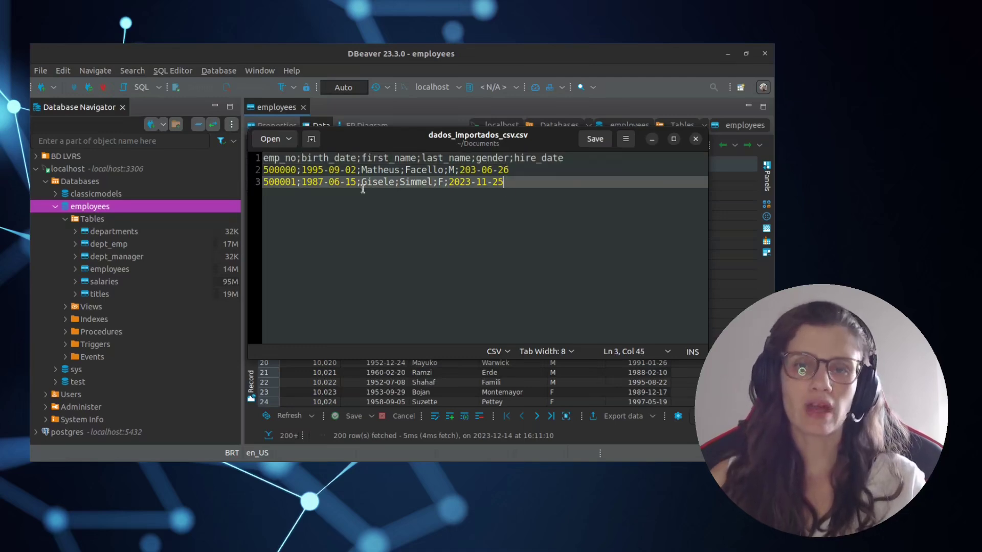
{"action": "left_click", "coordinate": [436, 186]}
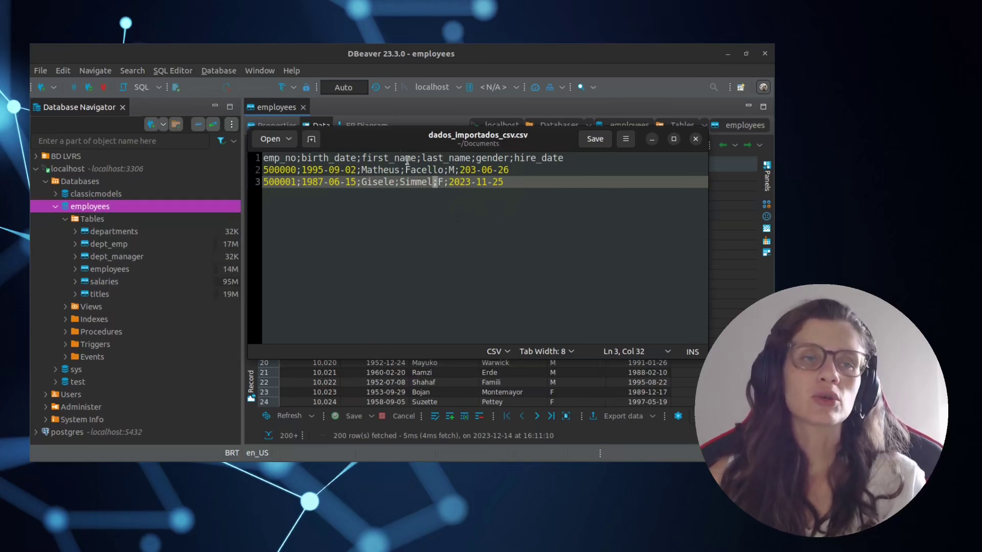
{"action": "left_click_drag", "start_coordinate": [546, 183], "coordinate": [224, 163]}
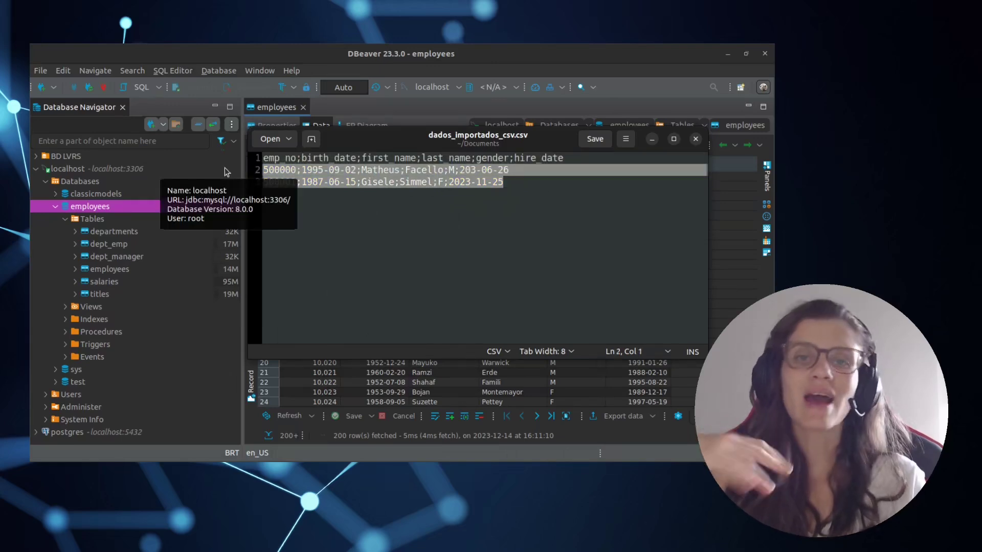
Step: Switch to DBeaver and compare the employees table's properties and data with the CSV file
{"action": "key", "text": "alt+Tab"}
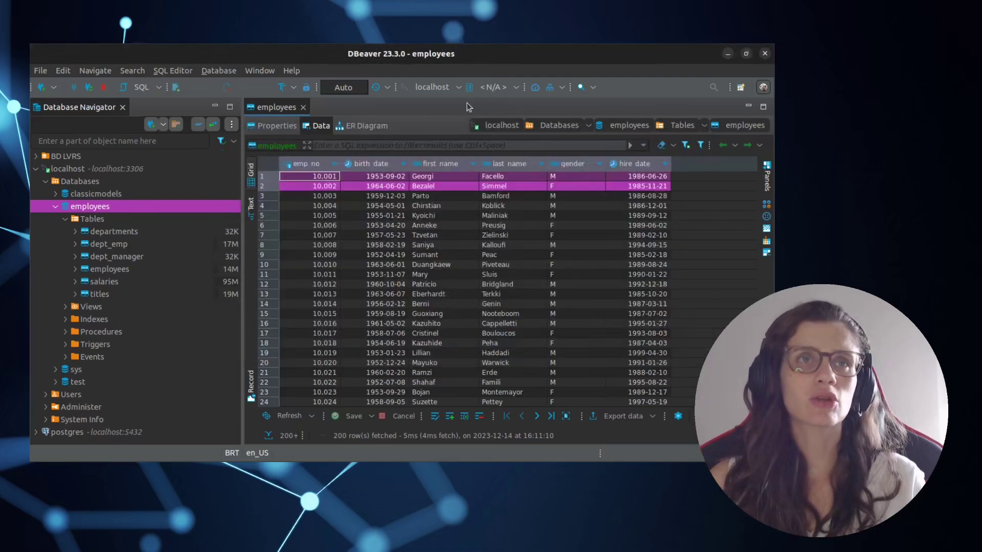
{"action": "left_click", "coordinate": [285, 129]}
{"action": "left_click", "coordinate": [313, 129]}
{"action": "key", "text": "alt+Tab"}
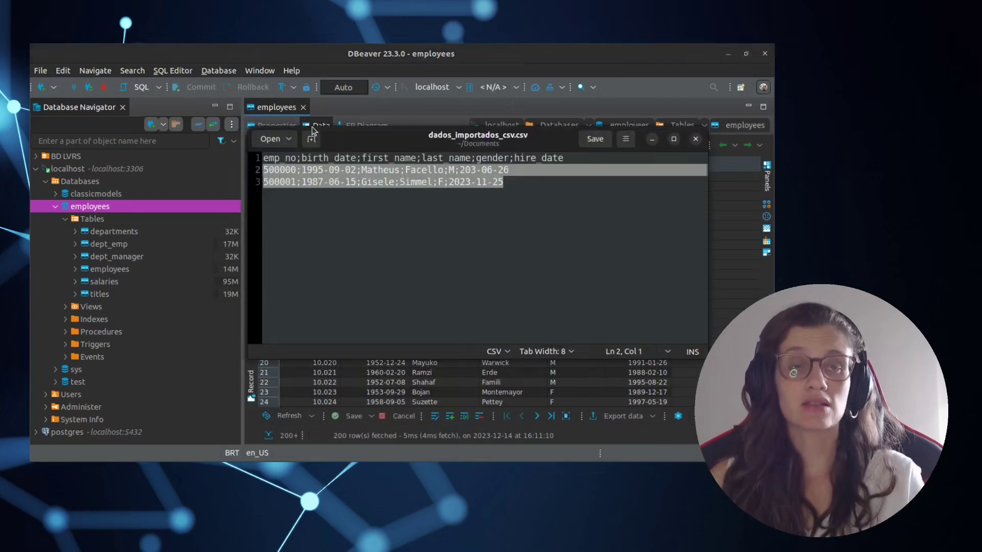
{"action": "key", "text": "alt+Tab"}
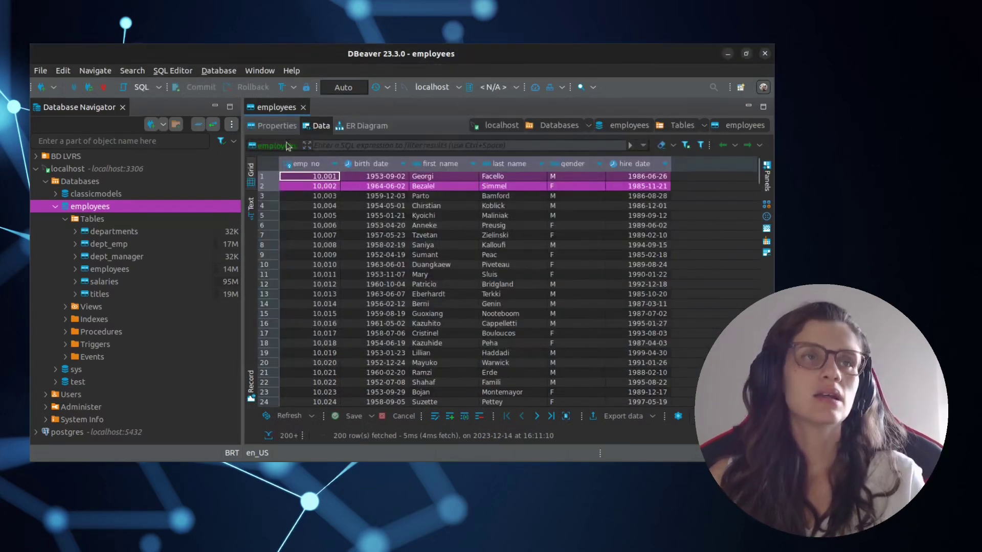
Step: Check the emp_no value of each CSV record in the text editor and return to DBeaver
{"action": "key", "text": "alt+Tab"}
{"action": "double_click", "coordinate": [280, 170]}
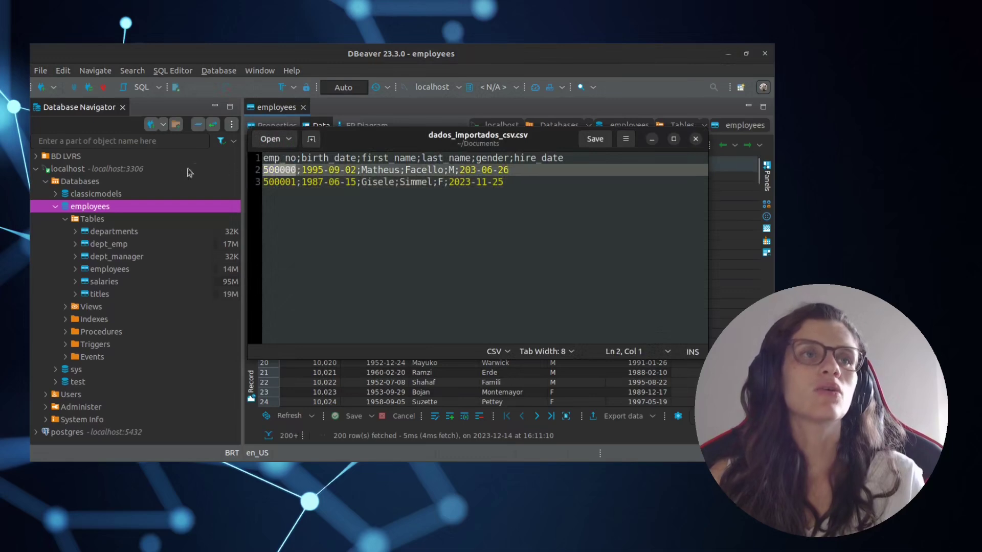
{"action": "double_click", "coordinate": [285, 182]}
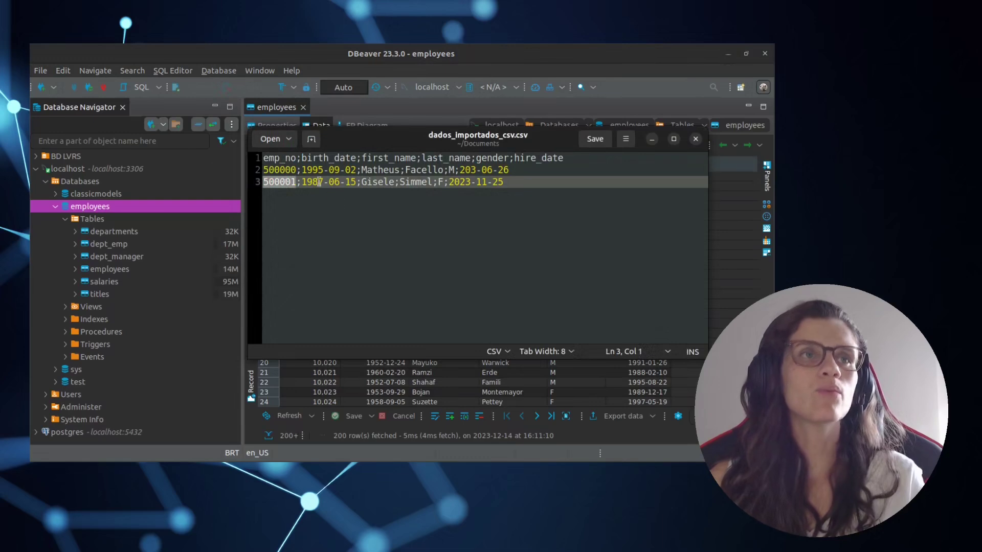
{"action": "key", "text": "alt+Tab"}
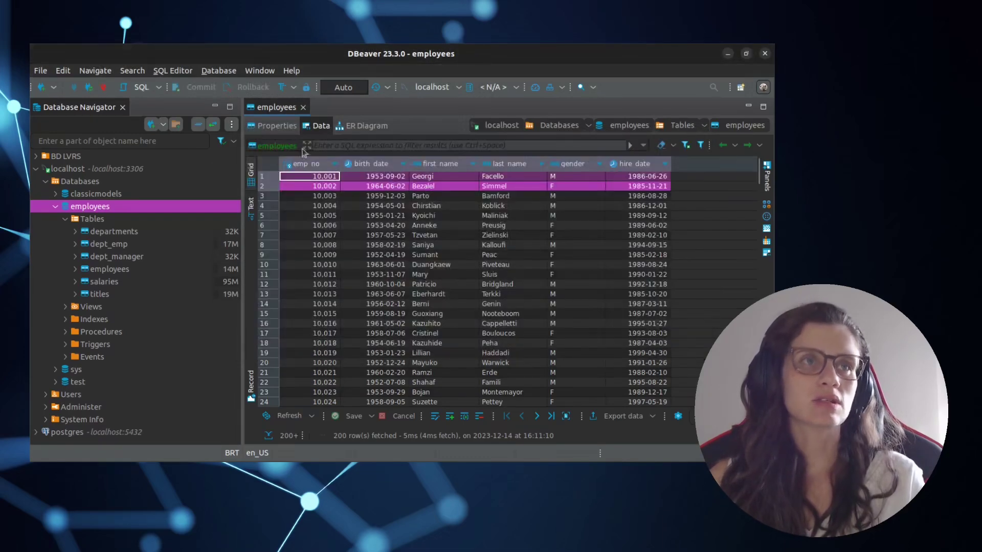
Step: Start a data import into the employees table of the employees database
{"action": "left_click", "coordinate": [113, 272]}
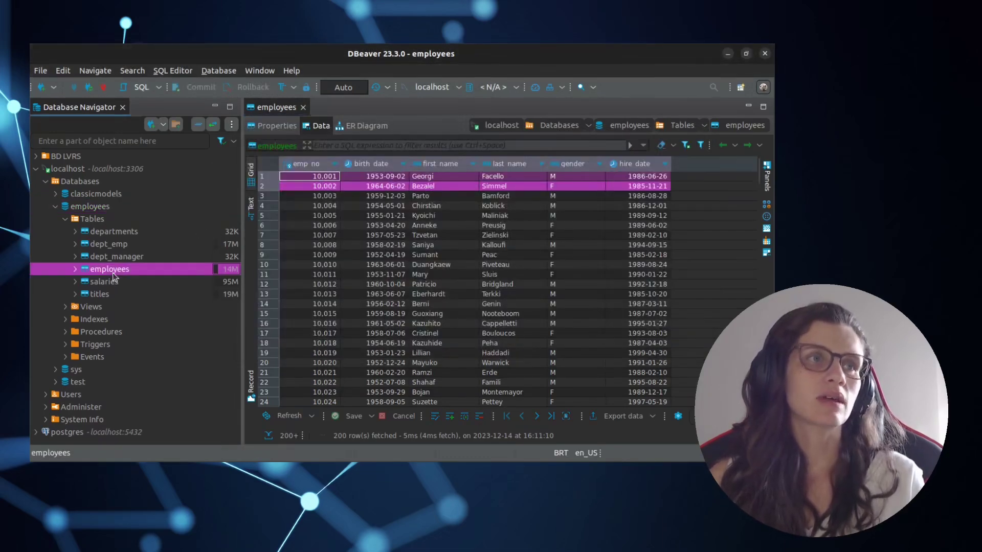
{"action": "right_click", "coordinate": [113, 275]}
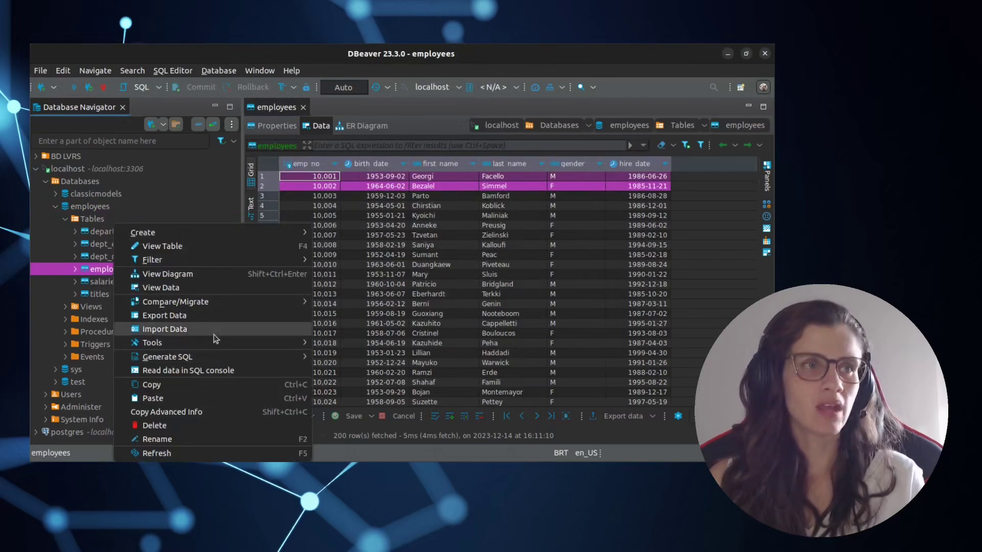
{"action": "key", "text": "Escape"}
{"action": "left_click_drag", "start_coordinate": [400, 52], "coordinate": [427, 69]}
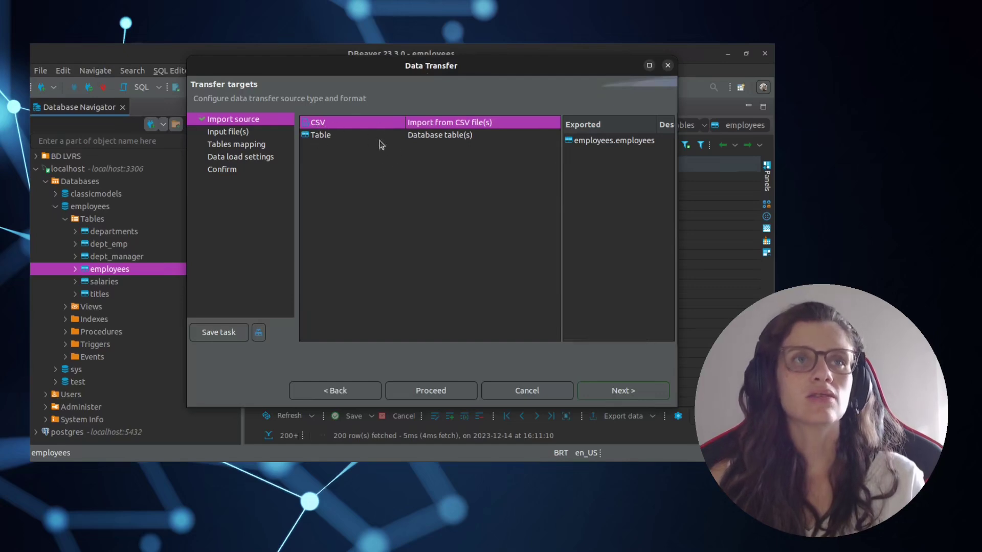
Step: Choose CSV as the import source and load dados_importados_csv.csv as the input file
{"action": "left_click", "coordinate": [494, 136]}
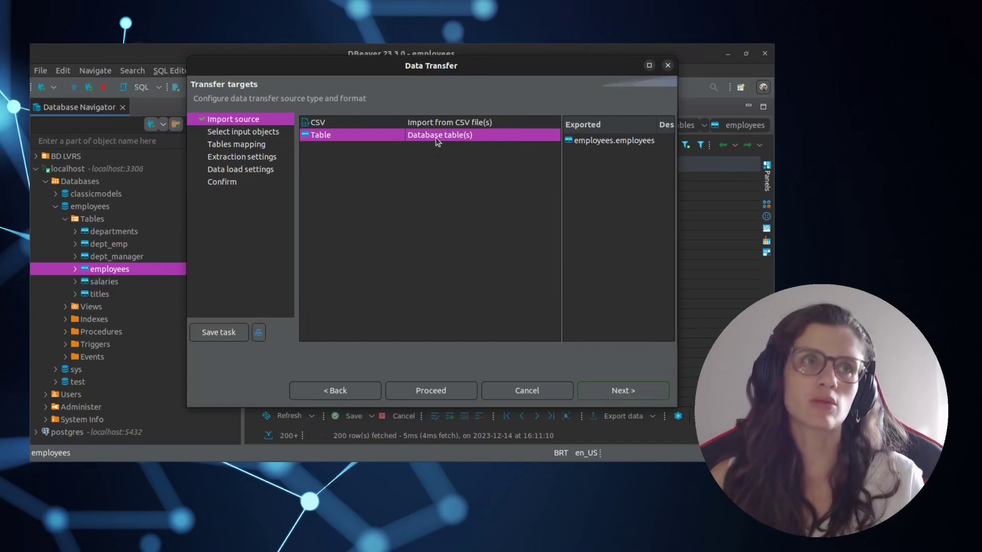
{"action": "left_click", "coordinate": [394, 124]}
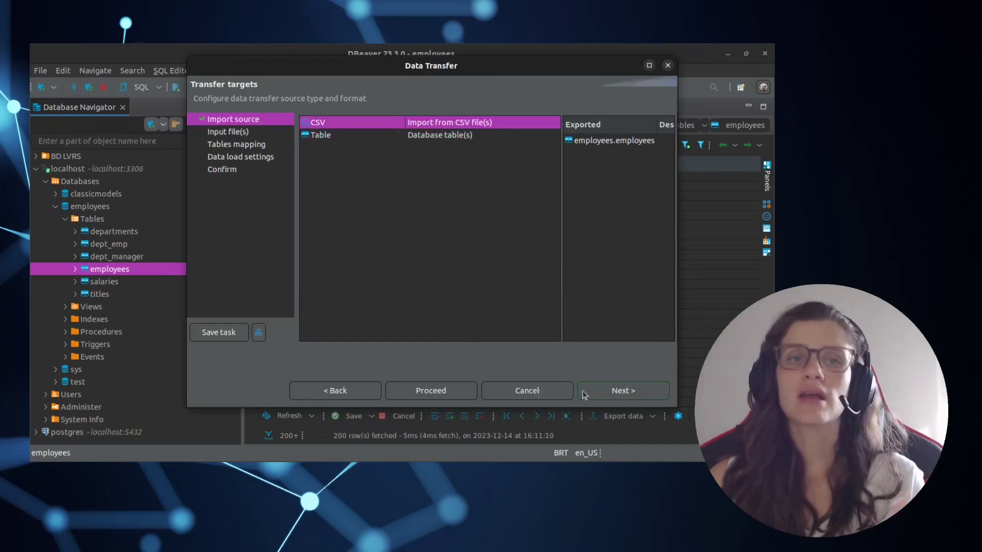
{"action": "left_click", "coordinate": [608, 391]}
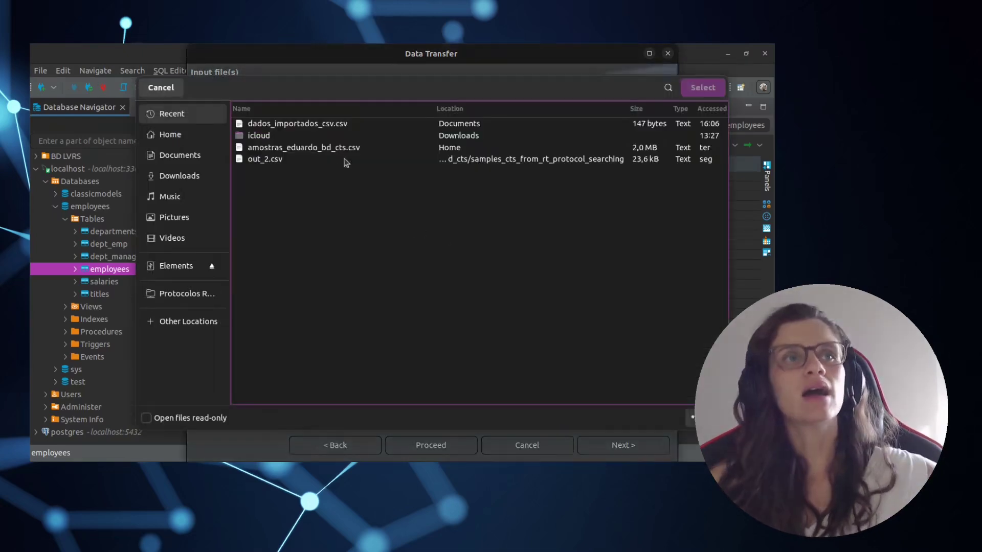
{"action": "left_click", "coordinate": [317, 127]}
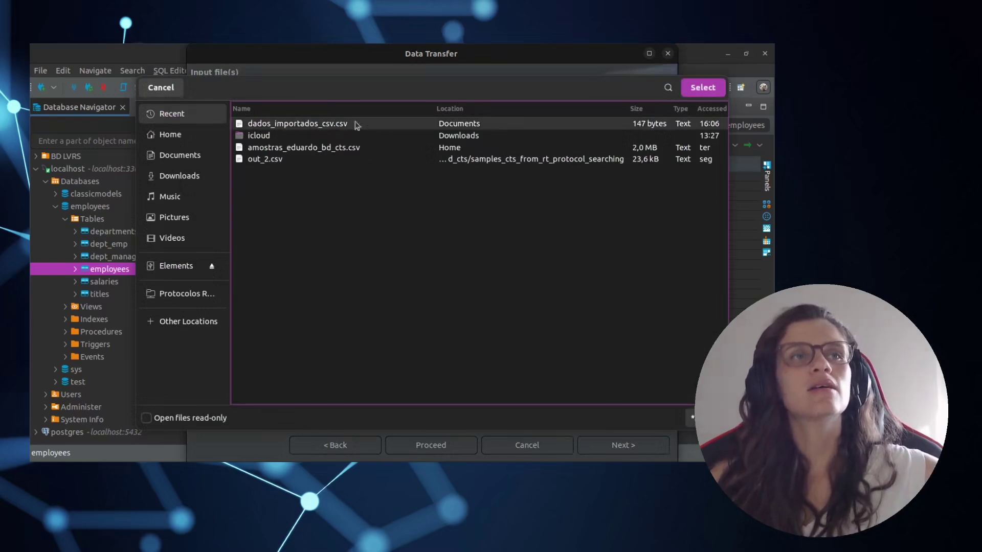
{"action": "key", "text": "Return"}
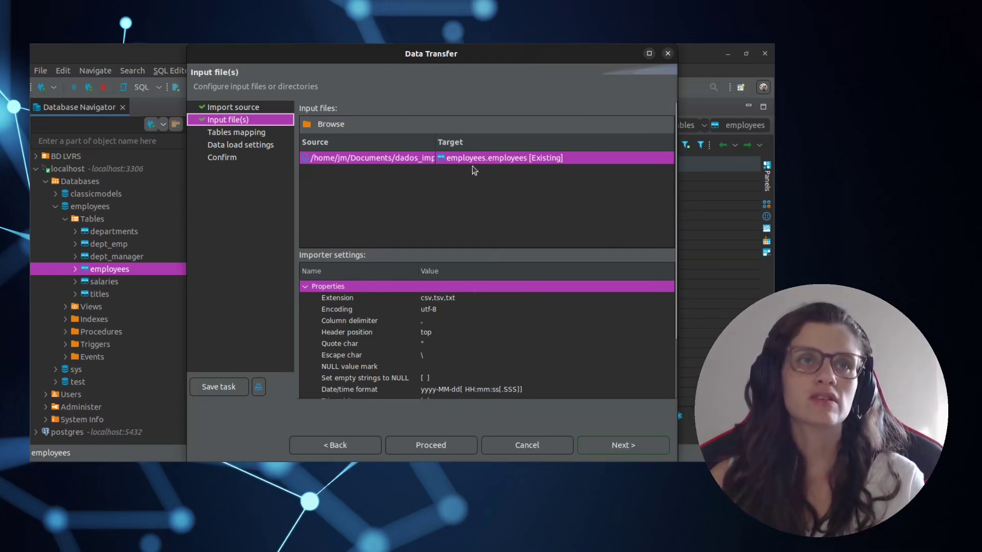
Step: Set the column delimiter in the CSV importer settings to a semicolon (;)
{"action": "scroll", "coordinate": [456, 242], "scroll_direction": "down", "scroll_amount": 3}
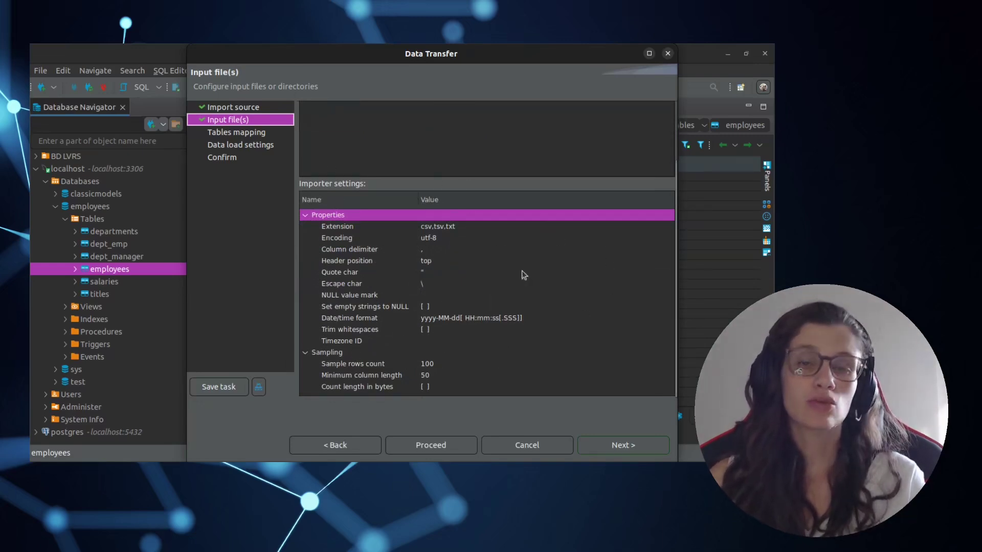
{"action": "left_click", "coordinate": [442, 241]}
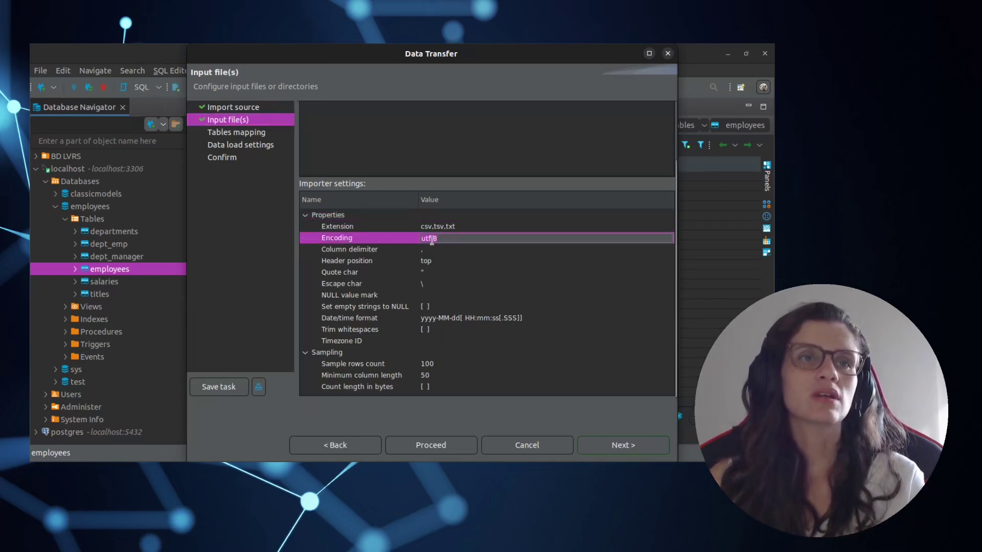
{"action": "left_click", "coordinate": [449, 249]}
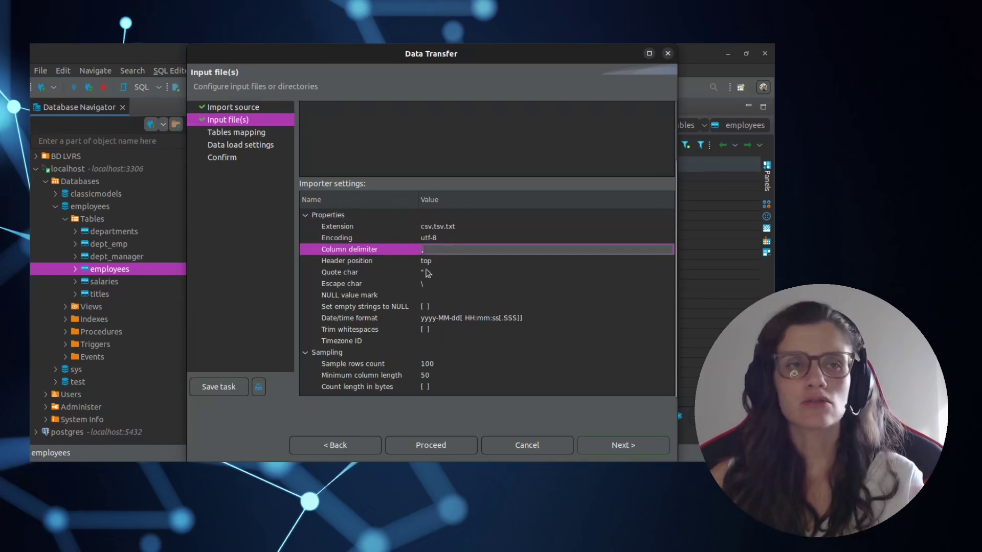
{"action": "left_click", "coordinate": [488, 260]}
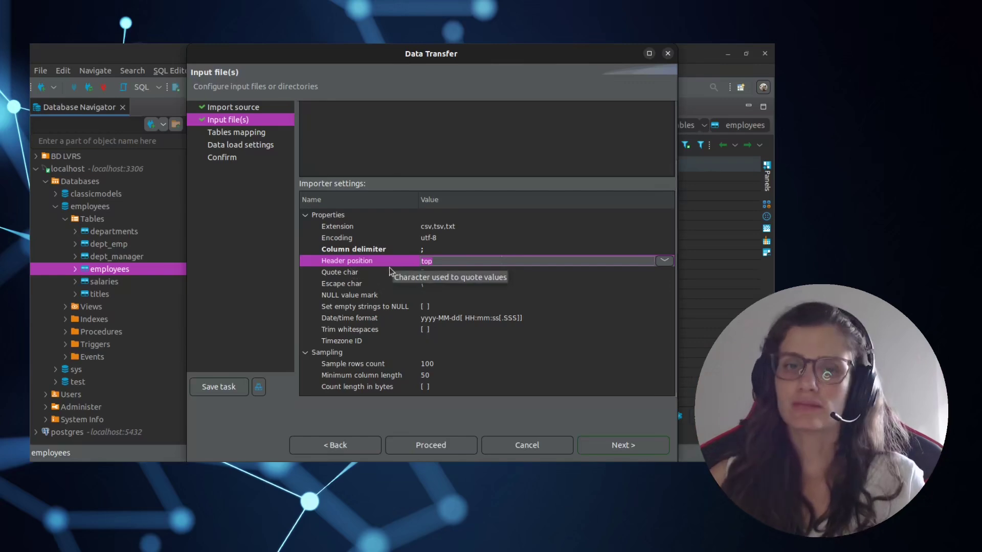
Step: Check the CSV file's header line and review the header position, quote, escape and NULL options in the importer settings
{"action": "key", "text": "alt+Tab"}
{"action": "left_click_drag", "start_coordinate": [574, 154], "coordinate": [263, 157]}
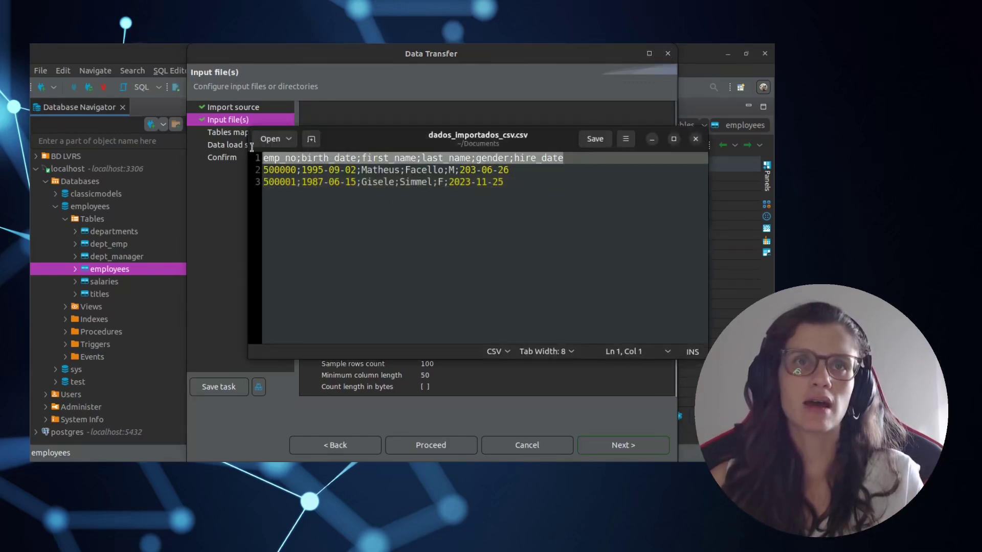
{"action": "key", "text": "alt+Tab"}
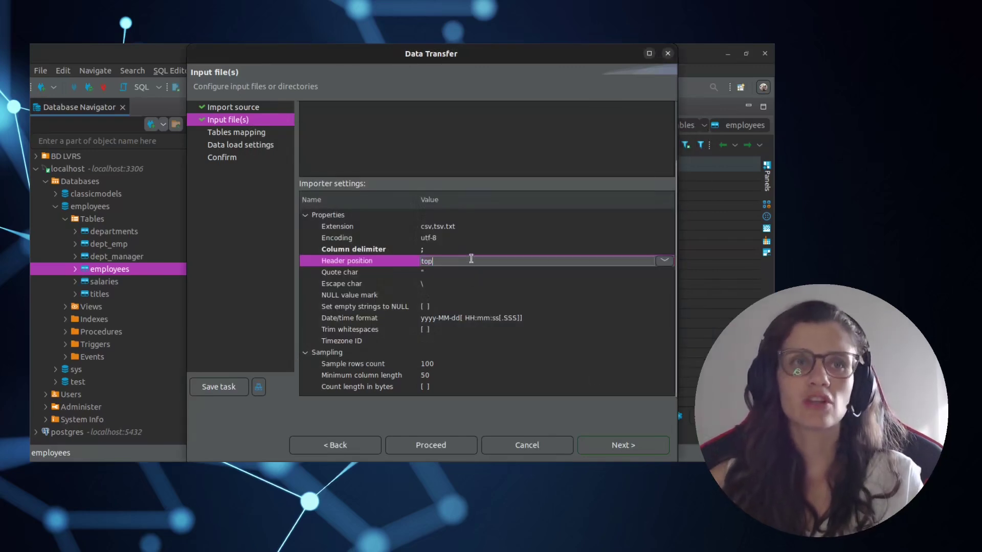
{"action": "left_click", "coordinate": [440, 272]}
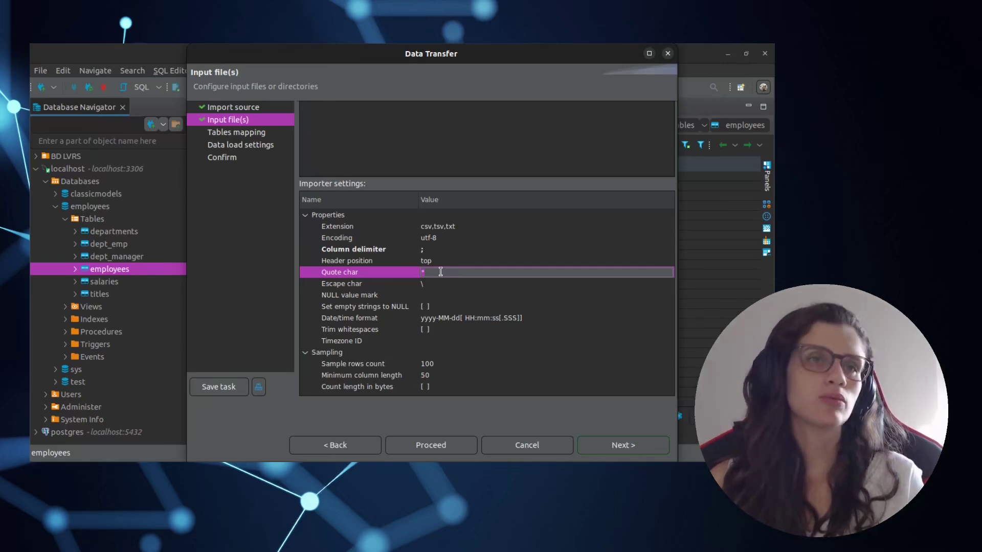
{"action": "left_click", "coordinate": [363, 285]}
{"action": "left_click", "coordinate": [438, 294]}
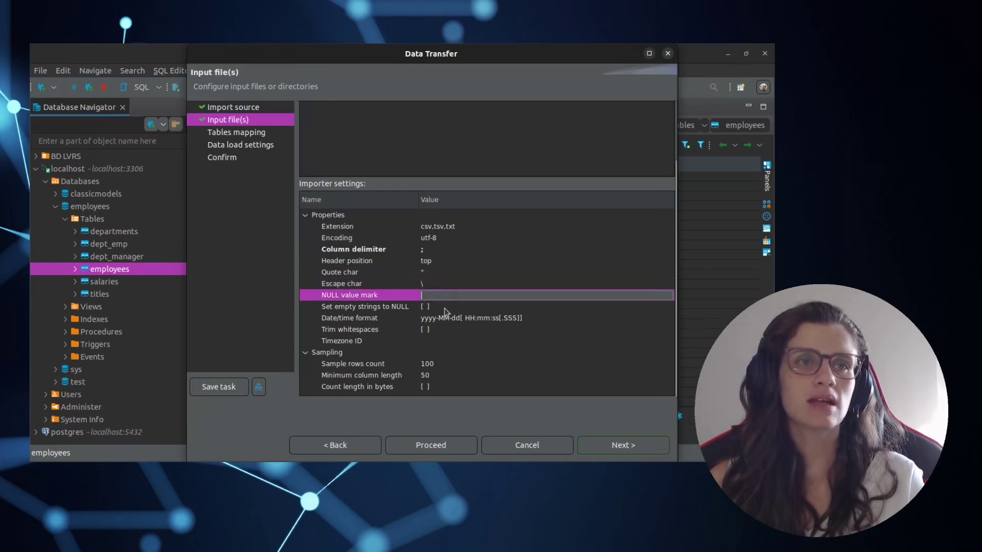
{"action": "left_click", "coordinate": [444, 308]}
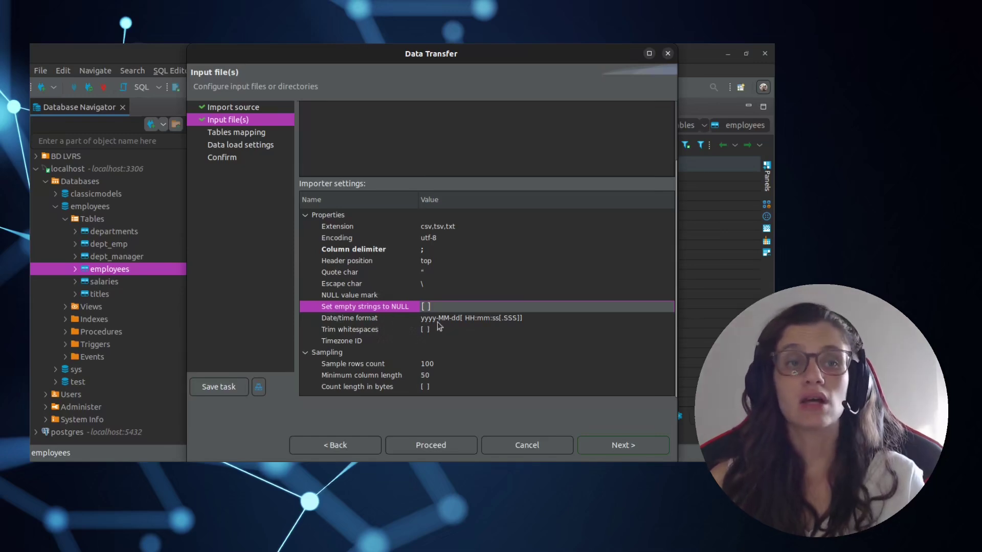
Step: Correct the first record's hire_date to 2023-06-26 in dados_importados_csv.csv, save the file and return to DBeaver
{"action": "key", "text": "alt+Tab"}
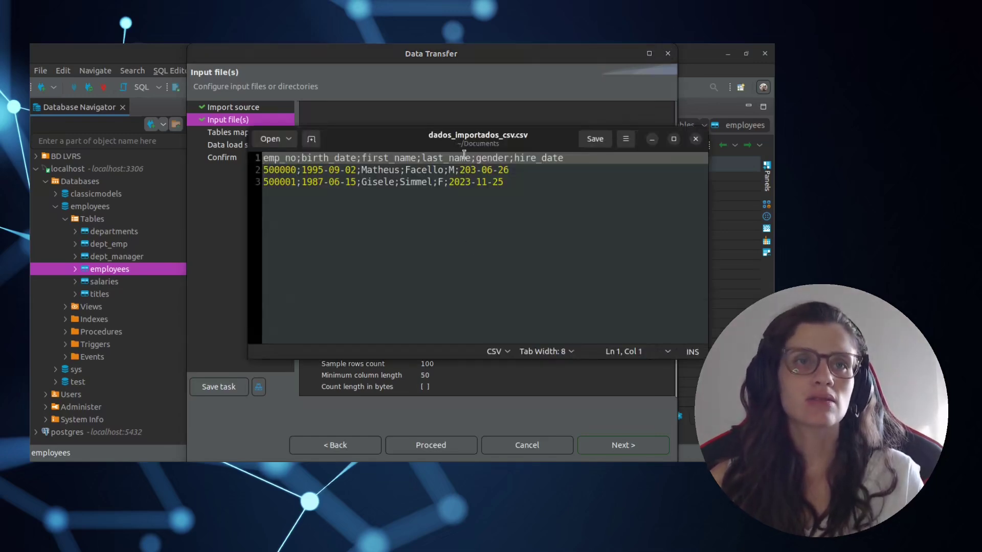
{"action": "left_click", "coordinate": [467, 169]}
{"action": "type", "text": "2"}
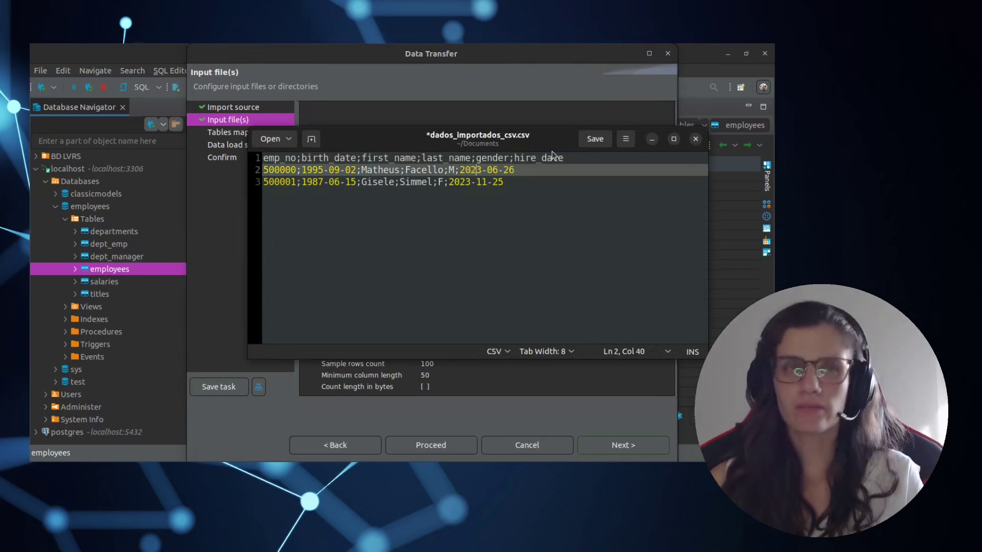
{"action": "key", "text": "Down"}
{"action": "key", "text": "ctrl+s"}
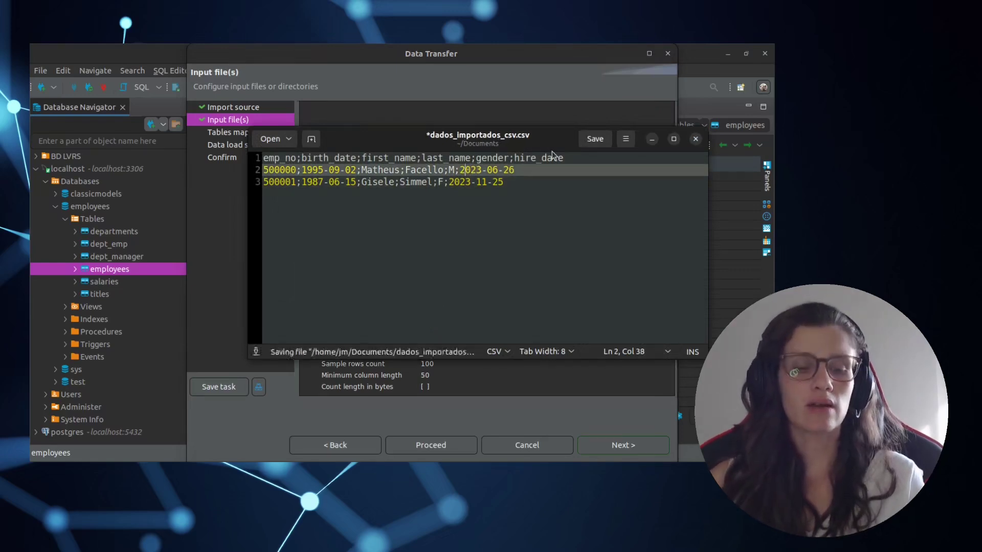
{"action": "key", "text": "alt+Tab"}
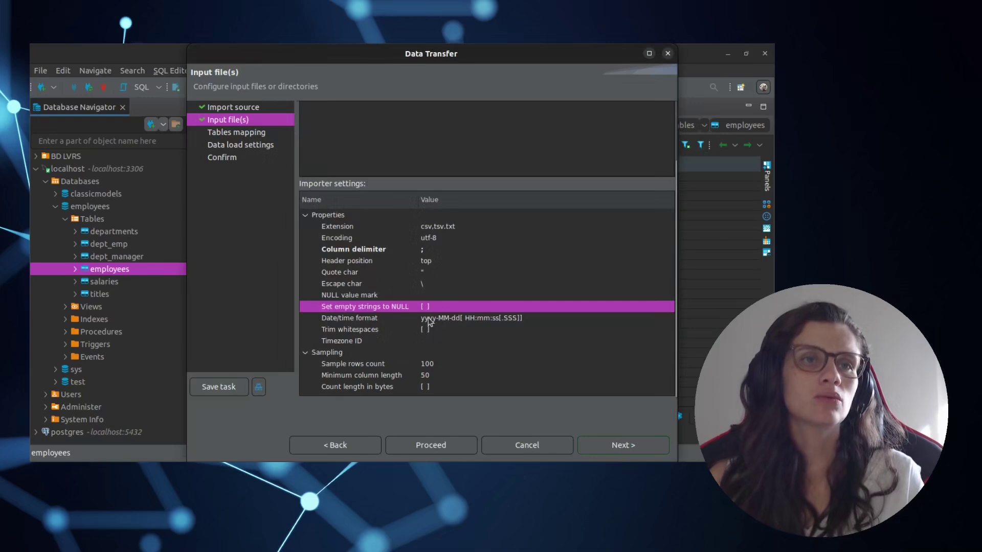
Step: Check the date/time format and trim whitespaces settings, and continue to the tables mapping
{"action": "left_click", "coordinate": [431, 318]}
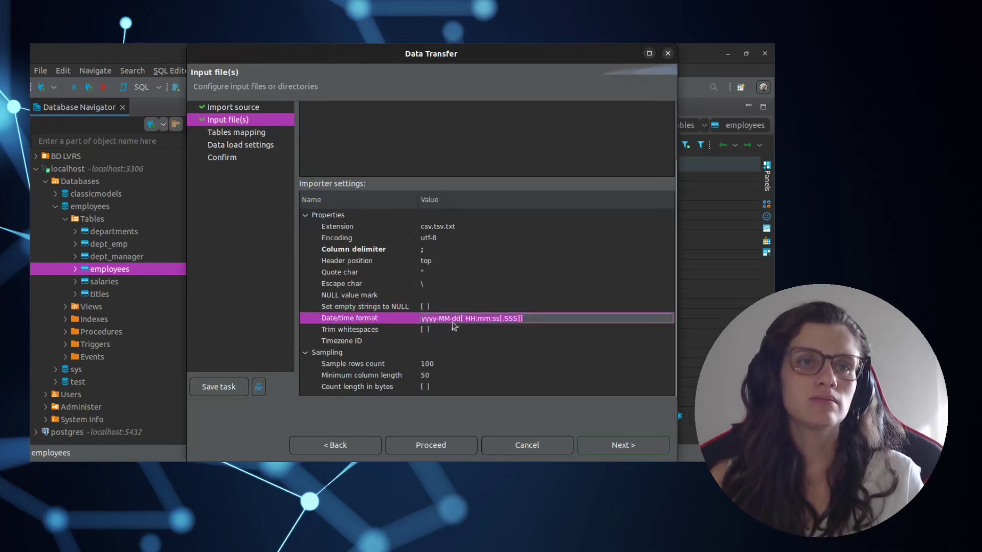
{"action": "left_click", "coordinate": [364, 331]}
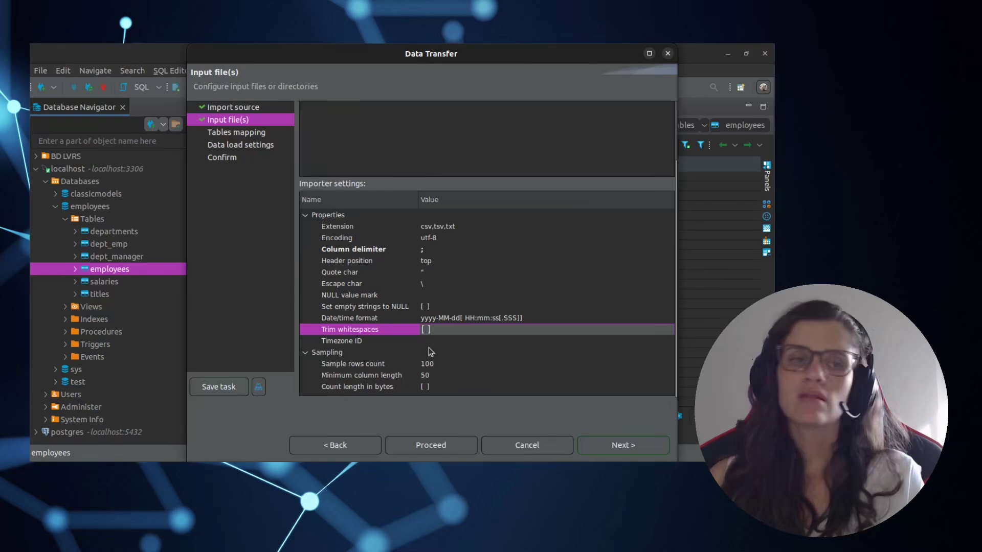
{"action": "left_click", "coordinate": [594, 447]}
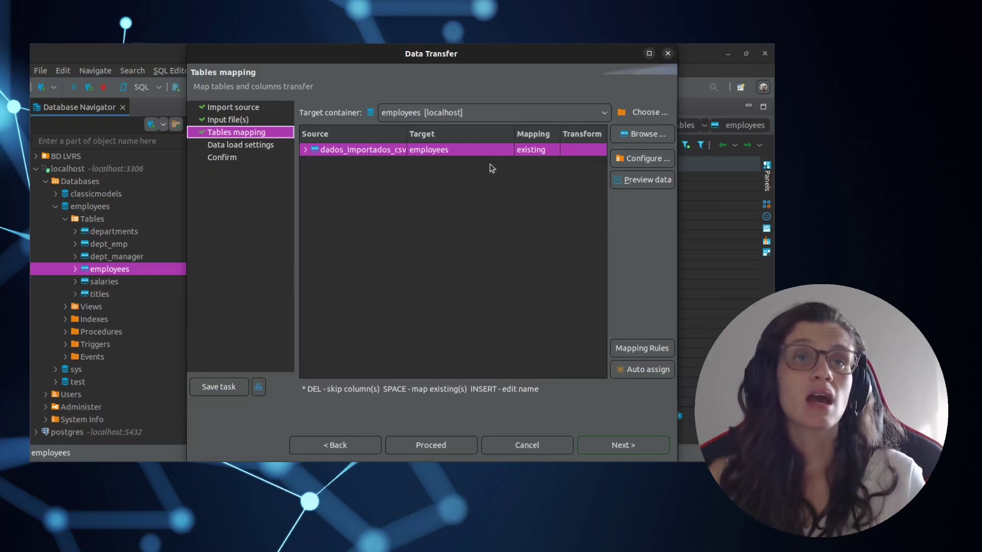
Step: Try departments as the target table for the CSV data, set it back to employees and review the other target options
{"action": "left_click", "coordinate": [472, 151]}
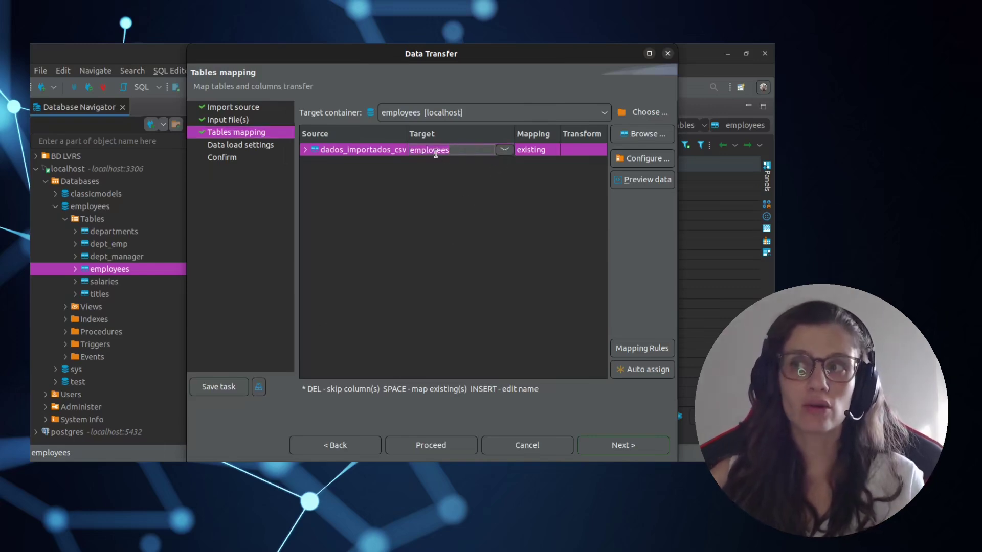
{"action": "left_click", "coordinate": [506, 153]}
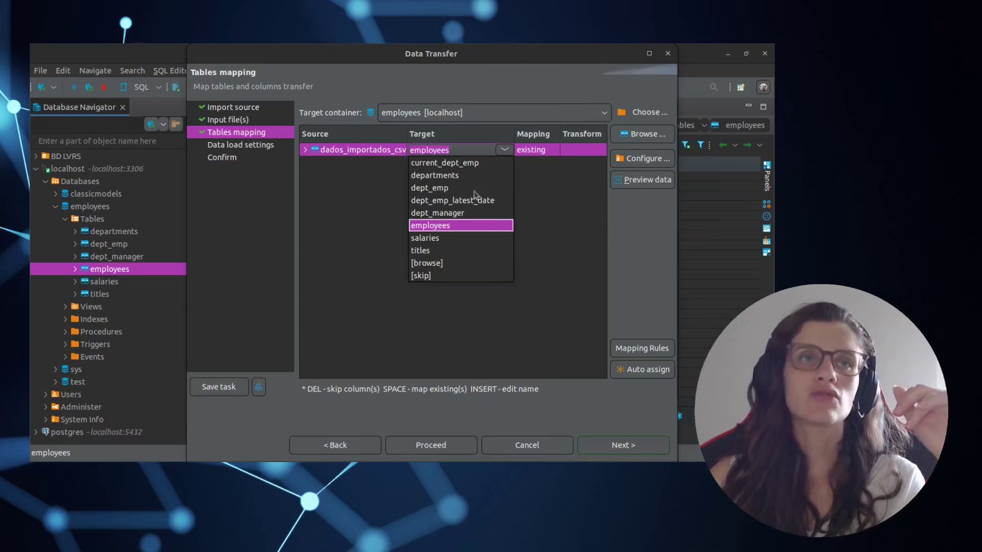
{"action": "left_click", "coordinate": [446, 176]}
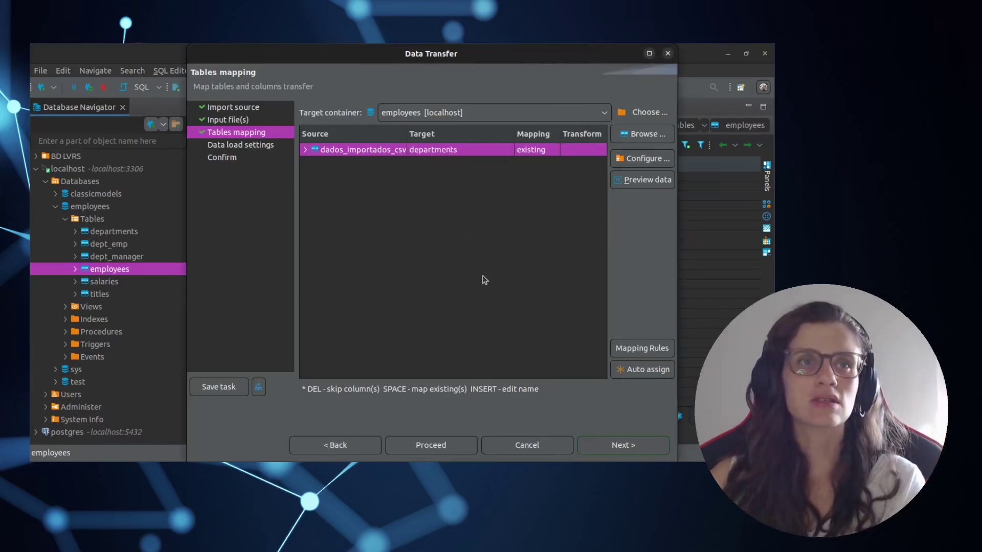
{"action": "left_click", "coordinate": [495, 149]}
{"action": "left_click", "coordinate": [504, 149]}
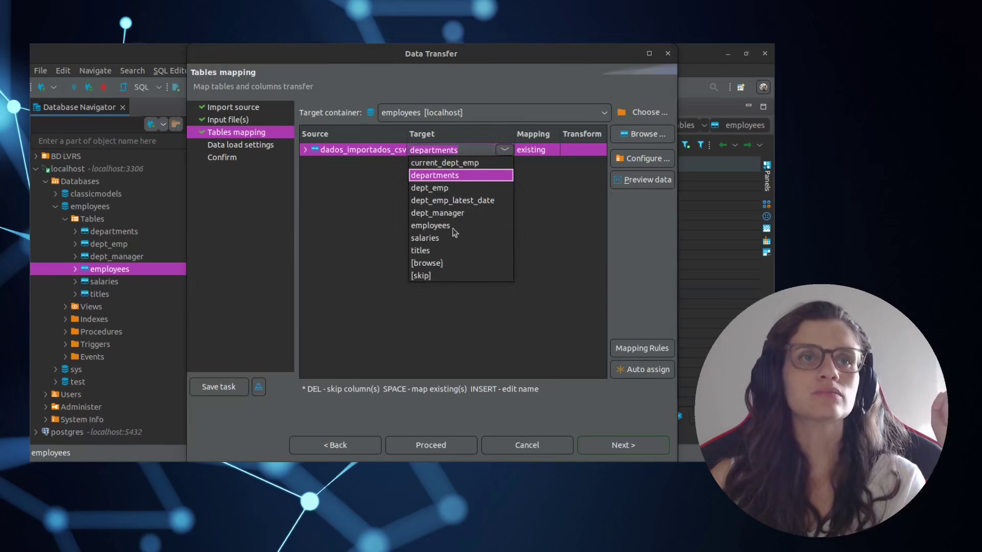
{"action": "left_click", "coordinate": [453, 227]}
{"action": "left_click", "coordinate": [501, 149]}
{"action": "left_click", "coordinate": [504, 150]}
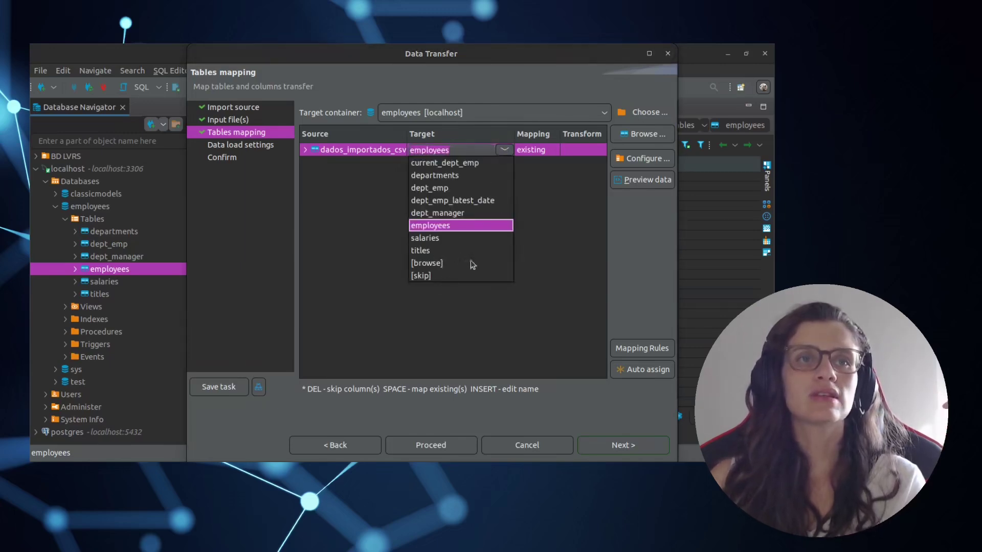
{"action": "left_click", "coordinate": [330, 198]}
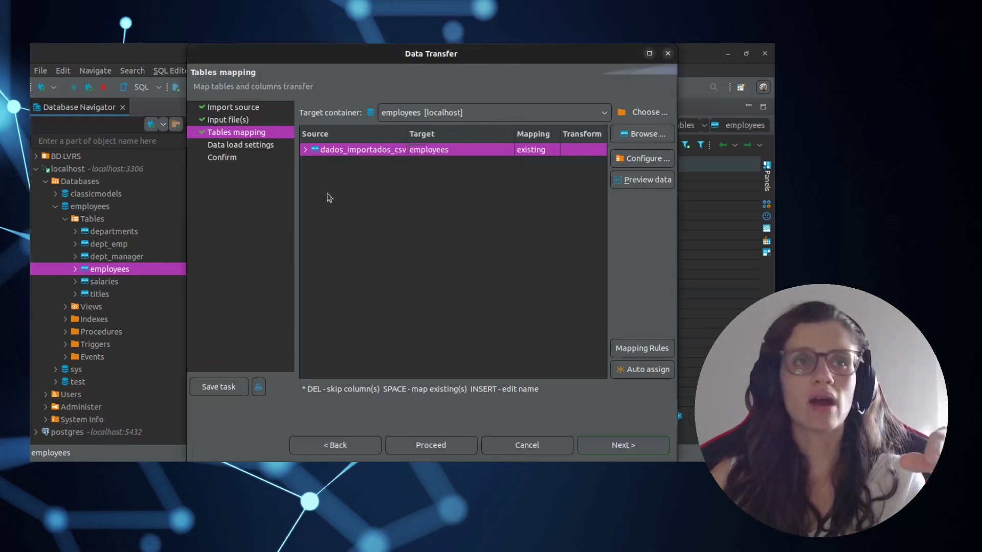
Step: Expand the column mapping of dados_importados_csv and inspect the source and target of the emp_no column
{"action": "left_click", "coordinate": [305, 150]}
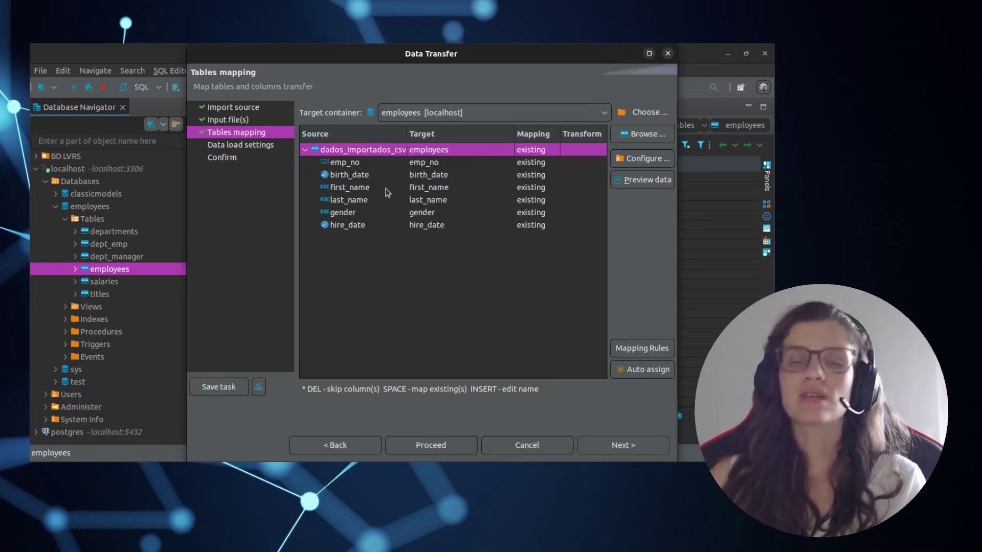
{"action": "double_click", "coordinate": [361, 167]}
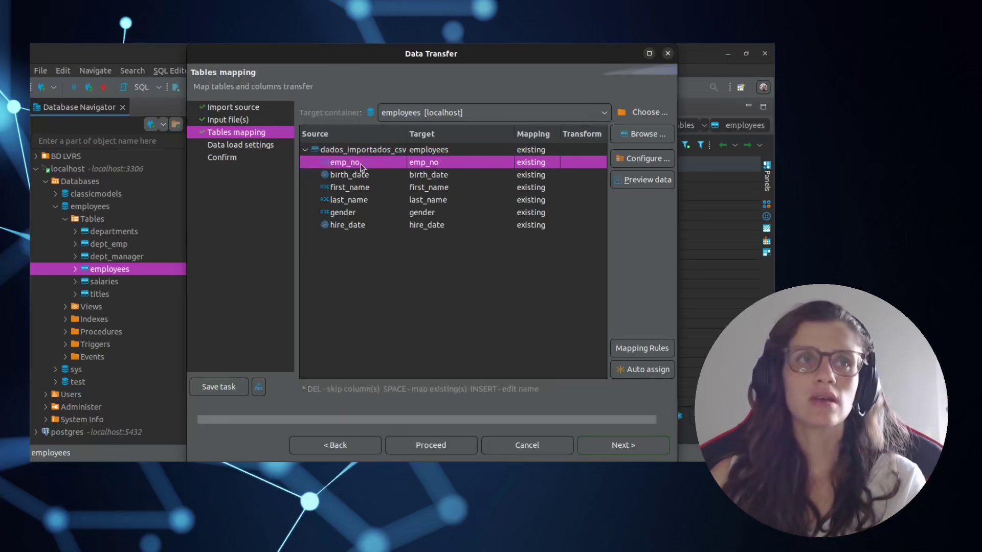
{"action": "left_click", "coordinate": [538, 369]}
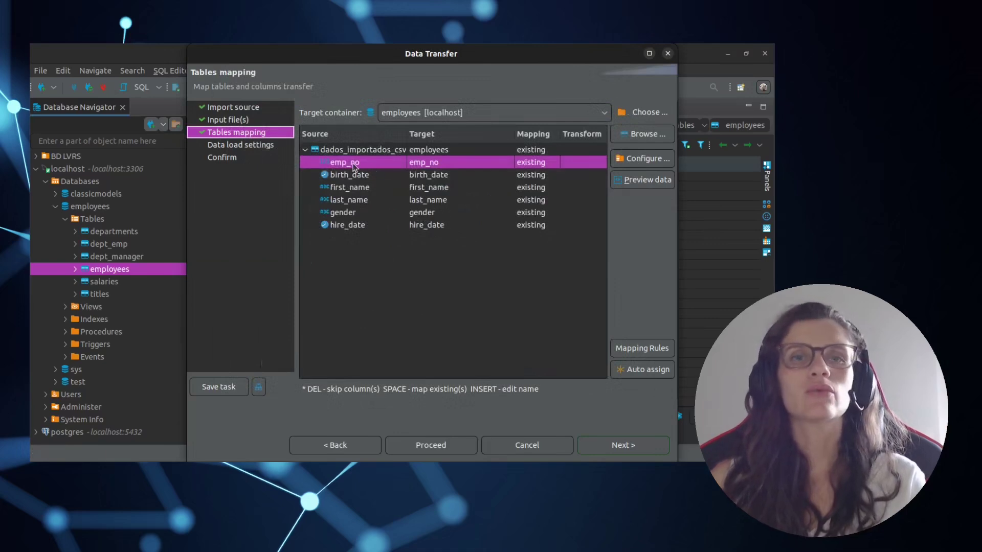
{"action": "left_click", "coordinate": [455, 161]}
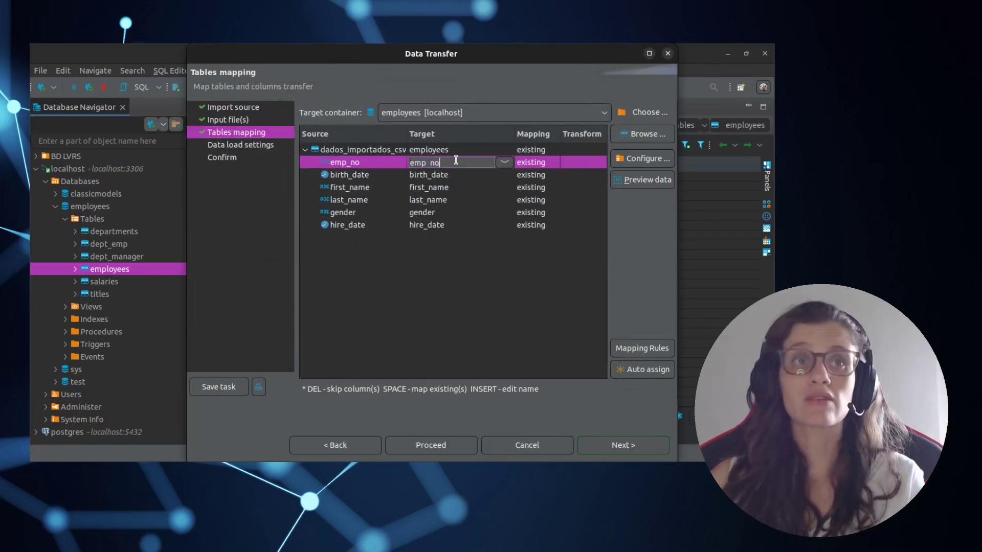
{"action": "left_click", "coordinate": [502, 315]}
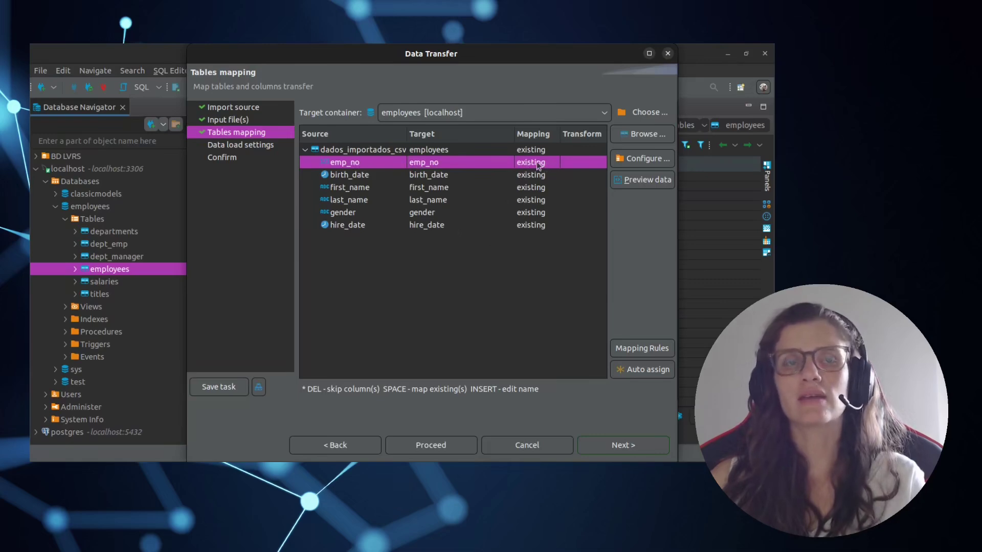
Step: Try emp_n as the target column name for emp_no and restore it to emp_no
{"action": "left_click", "coordinate": [467, 162]}
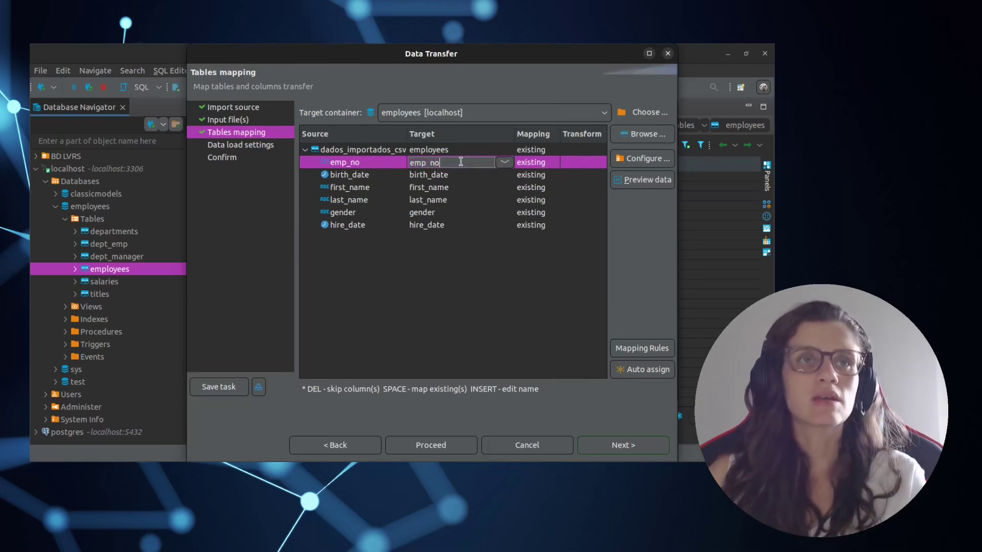
{"action": "key", "text": "BackSpace"}
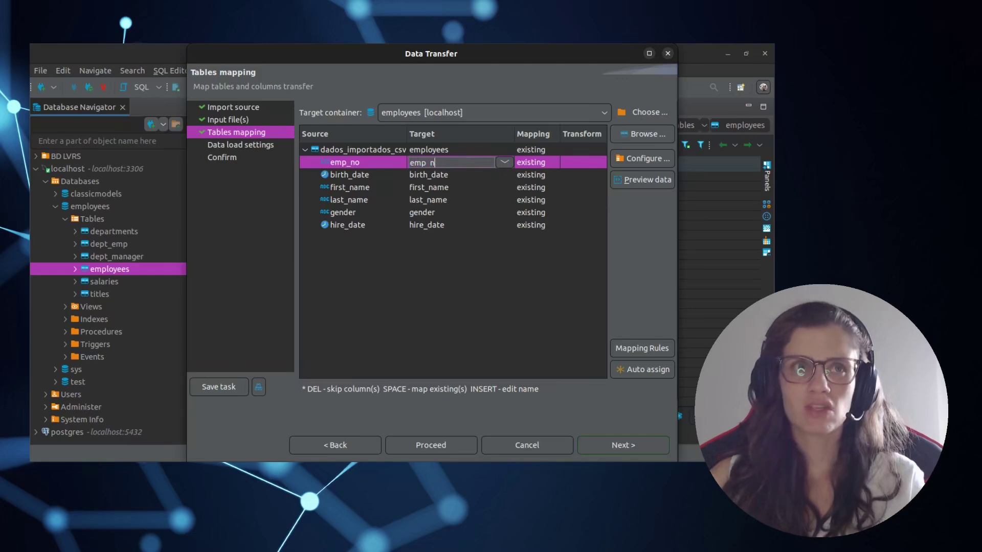
{"action": "left_click", "coordinate": [444, 288]}
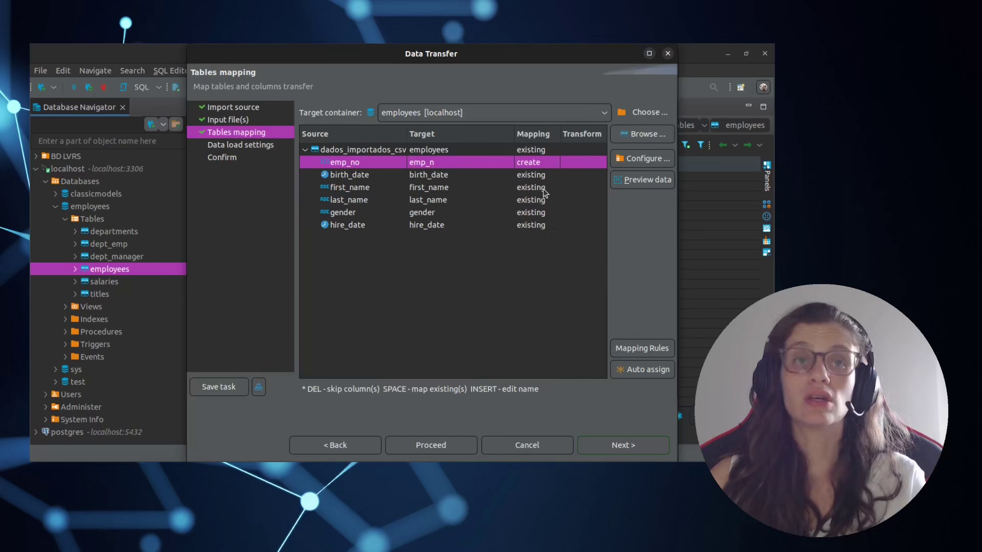
{"action": "left_click", "coordinate": [462, 158]}
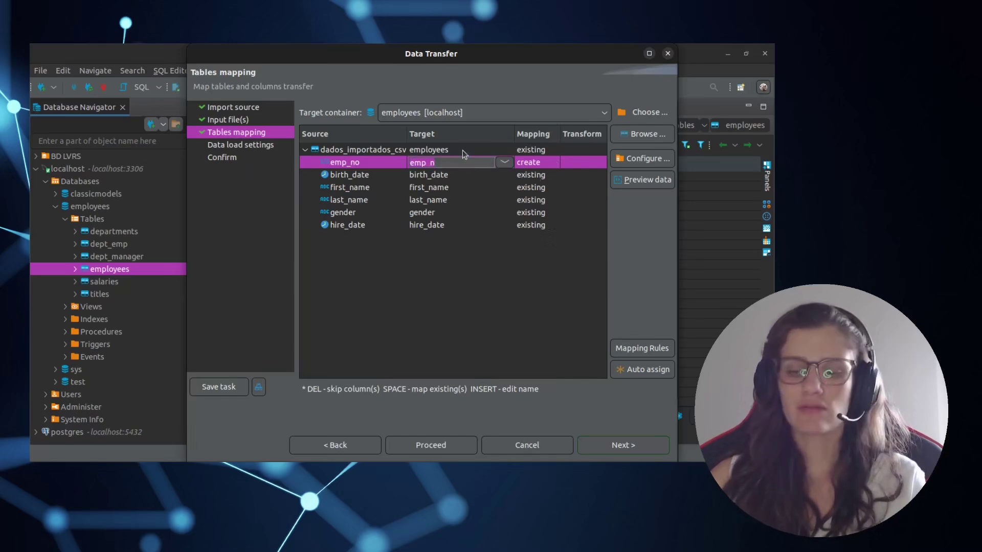
{"action": "type", "text": "o"}
{"action": "left_click", "coordinate": [464, 211]}
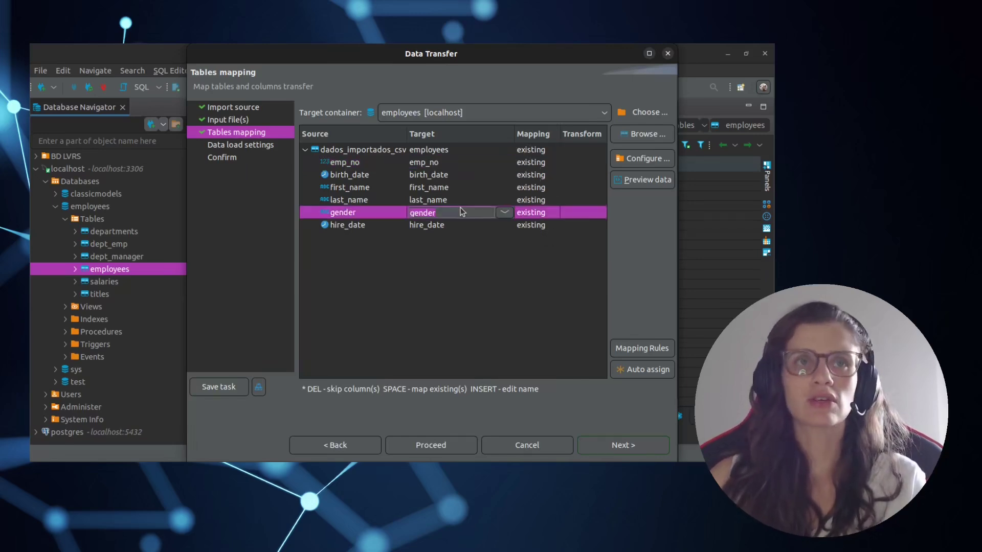
{"action": "left_click", "coordinate": [506, 263]}
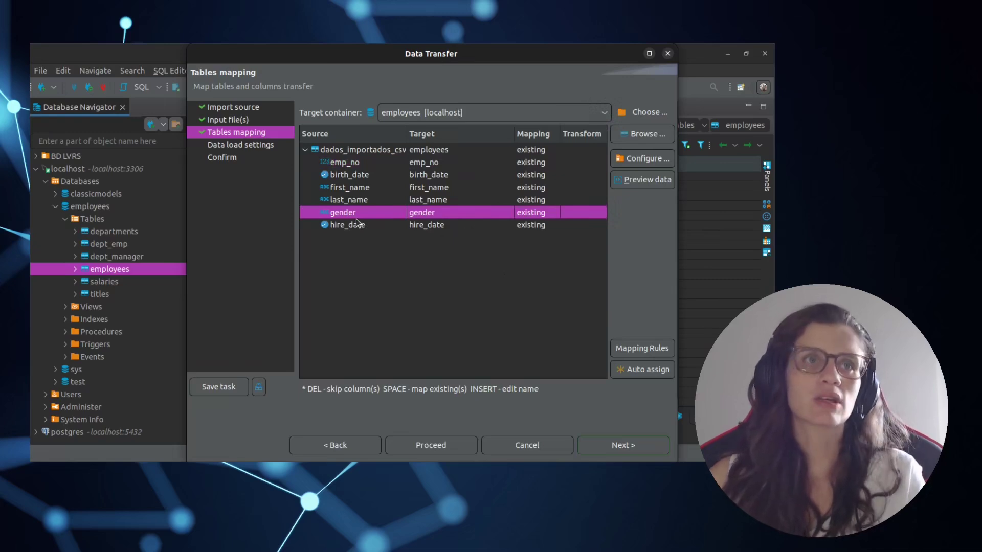
Step: Set the mapping of the hire_date column to skip
{"action": "left_click", "coordinate": [543, 226]}
{"action": "left_click", "coordinate": [551, 226]}
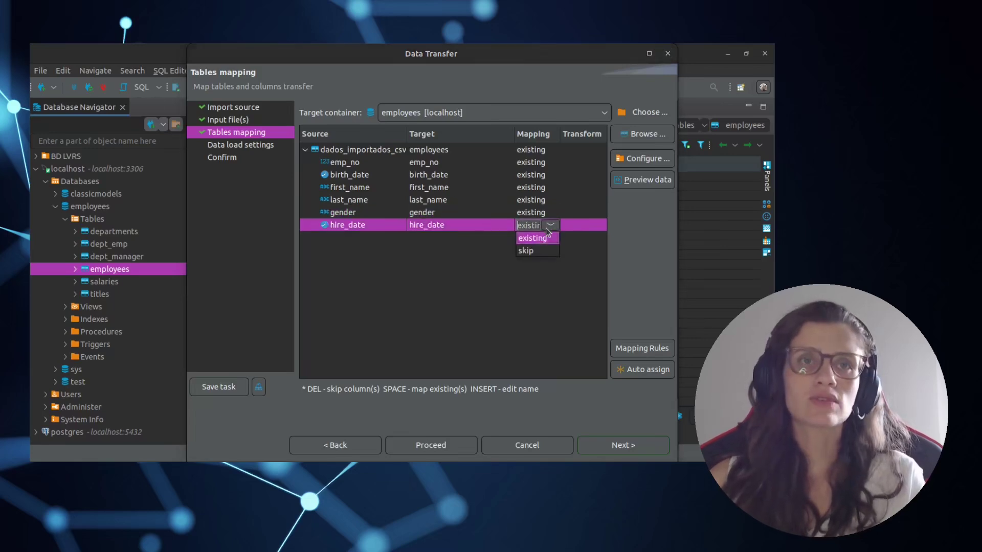
{"action": "left_click", "coordinate": [532, 252]}
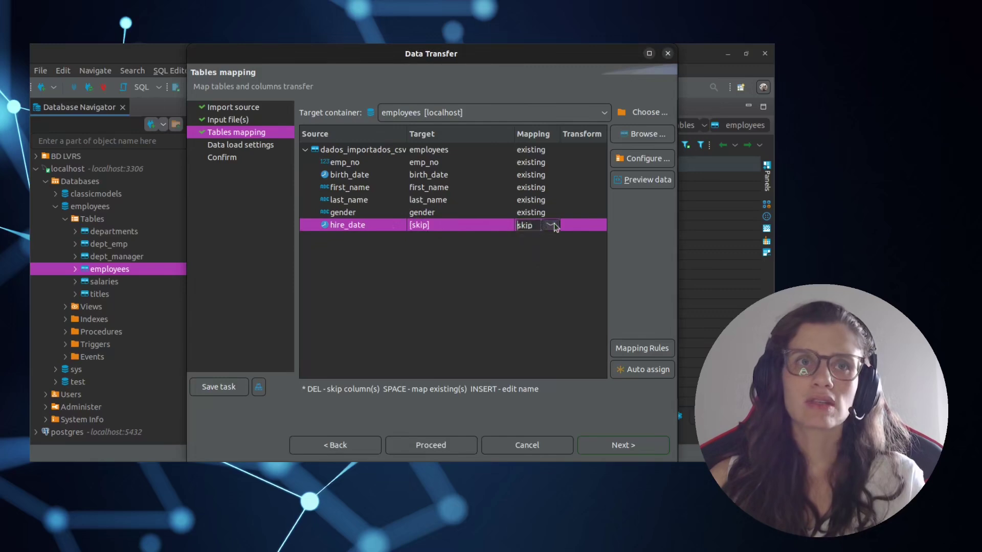
Step: Restore the mapping of the skipped hire_date source column by setting its target to hire_date
{"action": "left_click", "coordinate": [555, 227]}
{"action": "left_click", "coordinate": [444, 224]}
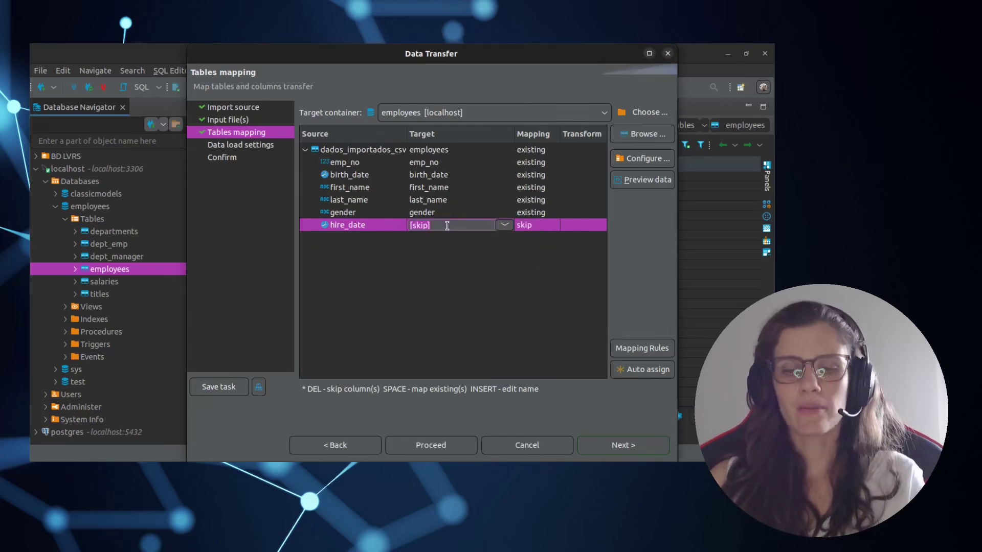
{"action": "key", "text": "BackSpace"}
{"action": "type", "text": "hire_date"}
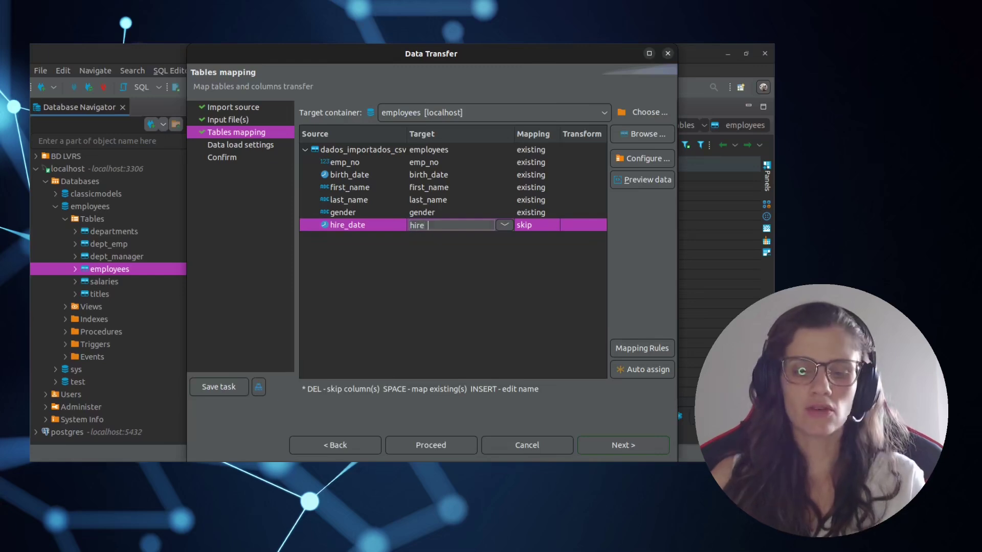
{"action": "key", "text": "Return"}
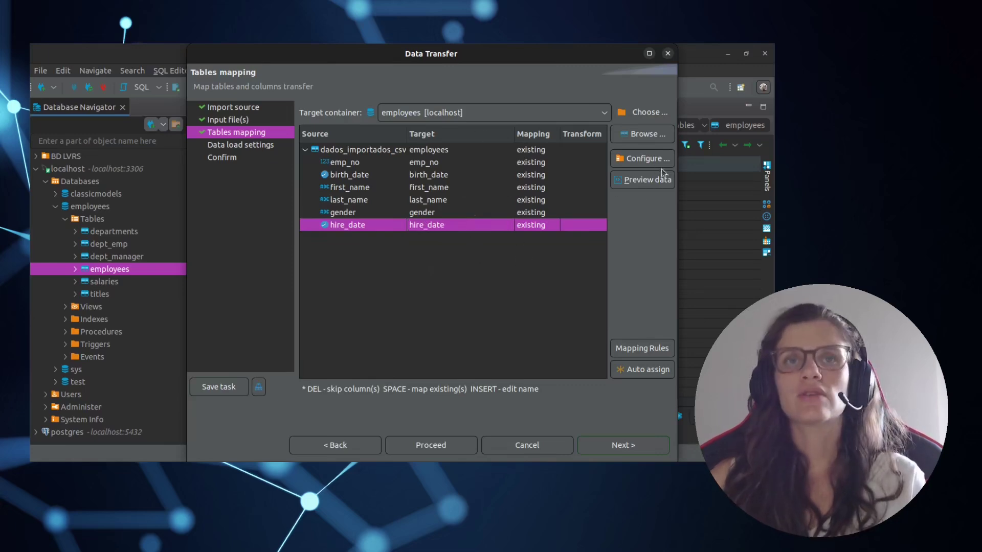
Step: Preview the data mapped for import into employees, close the preview and continue to the data load settings
{"action": "left_click", "coordinate": [650, 180]}
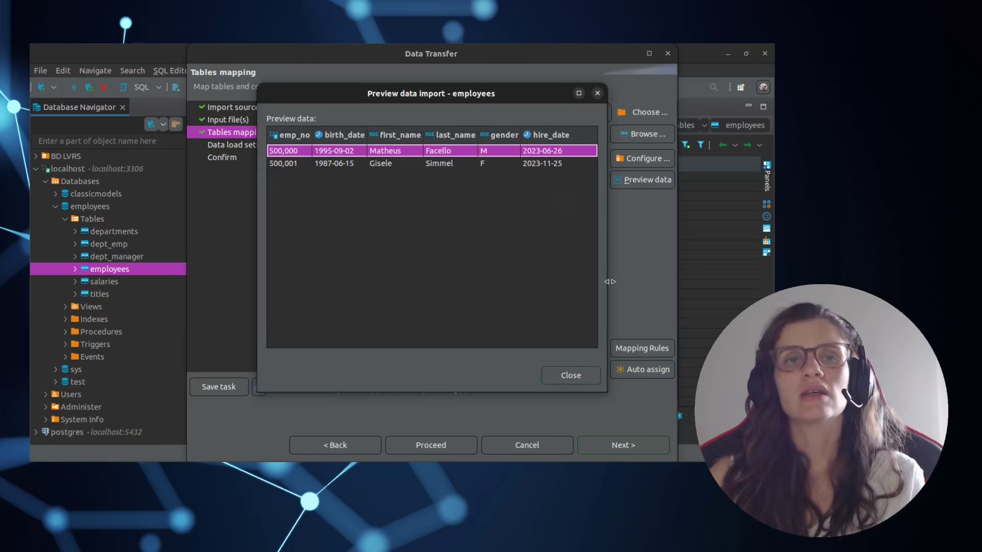
{"action": "left_click", "coordinate": [576, 376]}
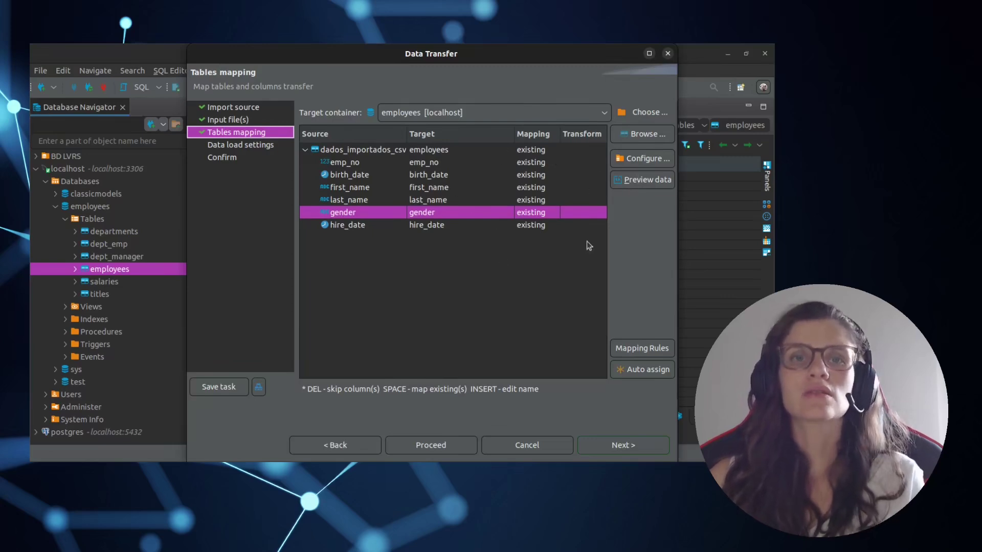
{"action": "left_click", "coordinate": [627, 449]}
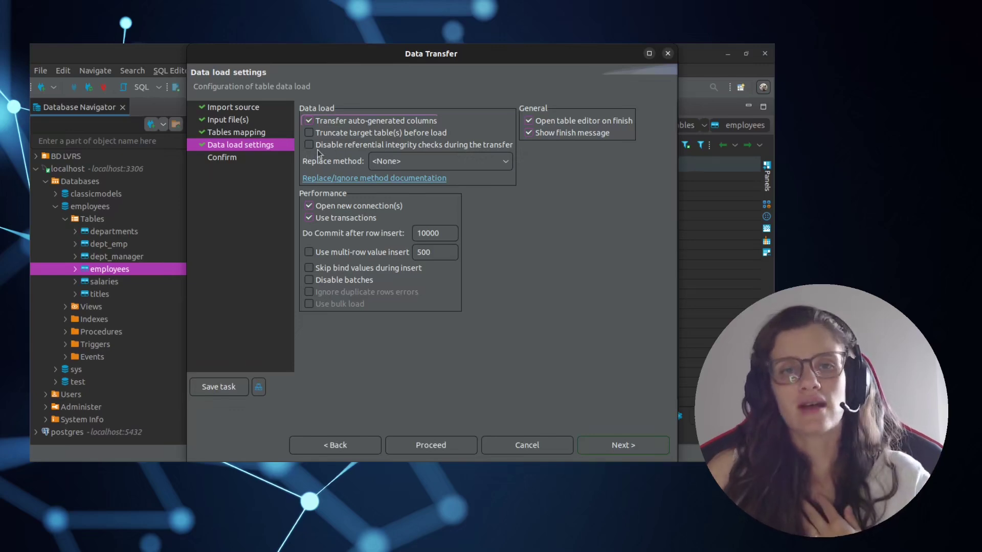
Step: Review the replace methods, leave <None> selected, and run the import after checking the confirmation summary
{"action": "left_click", "coordinate": [450, 161]}
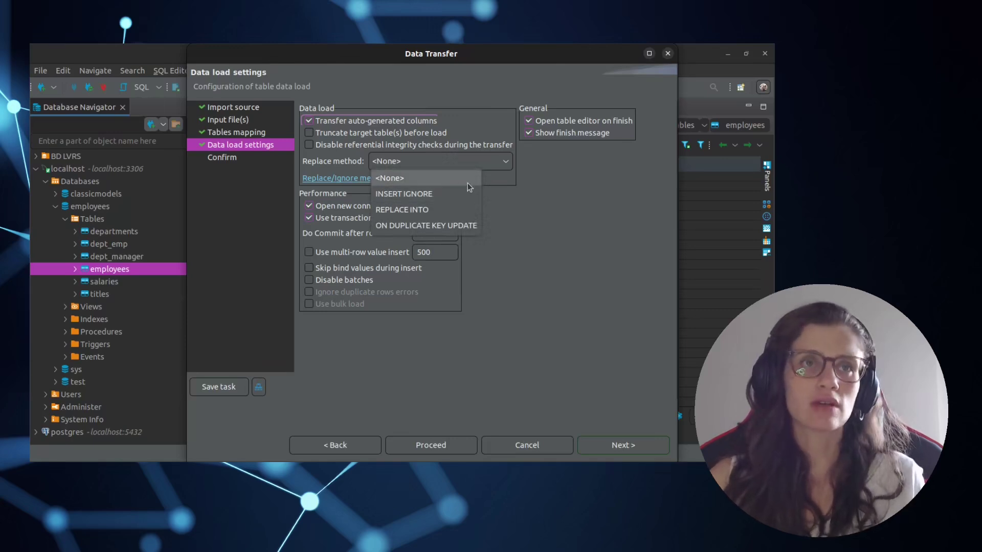
{"action": "left_click", "coordinate": [532, 205]}
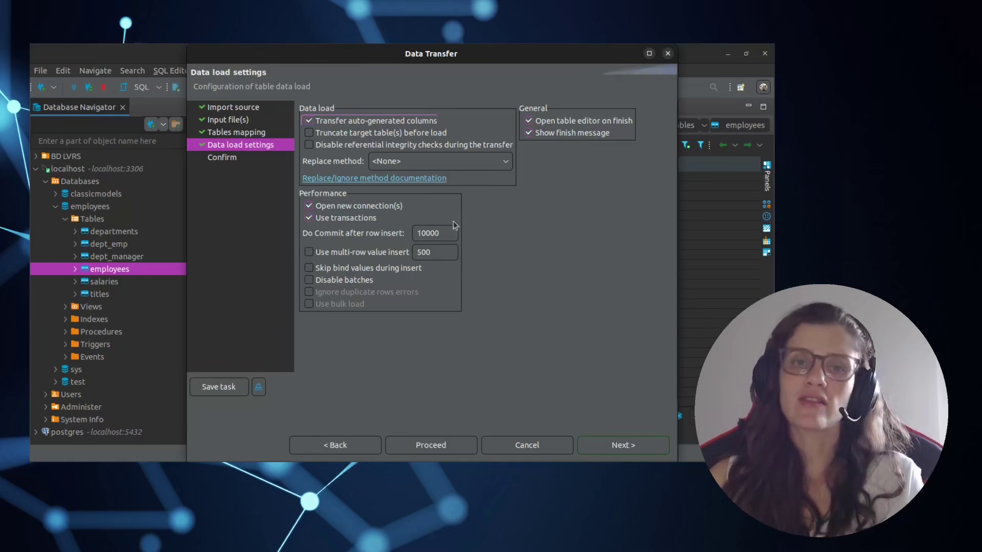
{"action": "left_click", "coordinate": [602, 447]}
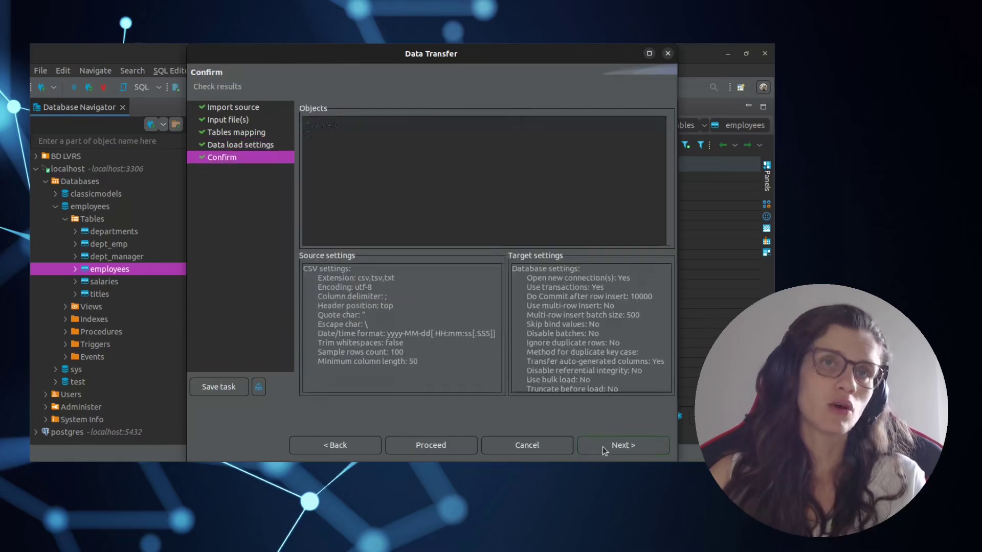
{"action": "left_click_drag", "start_coordinate": [509, 54], "coordinate": [458, 60]}
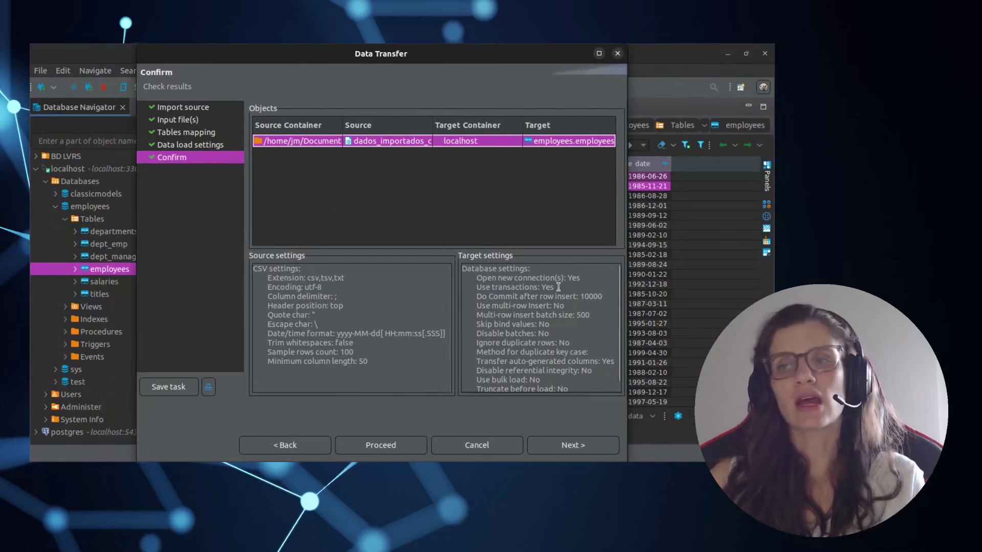
{"action": "left_click", "coordinate": [415, 445]}
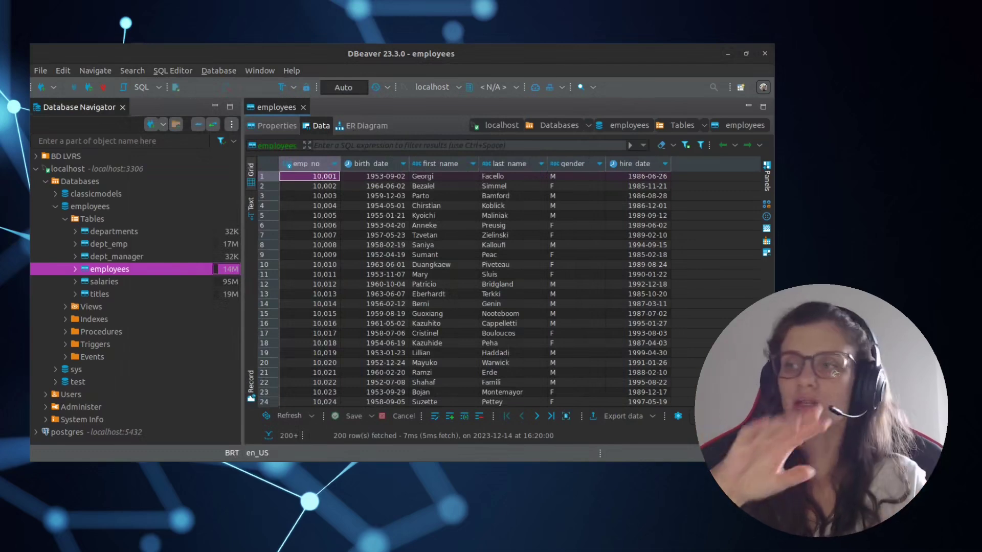
Step: Switch to dados_importados_csv.csv in the text editor, highlight its two data records and return to DBeaver
{"action": "key", "text": "alt+Tab"}
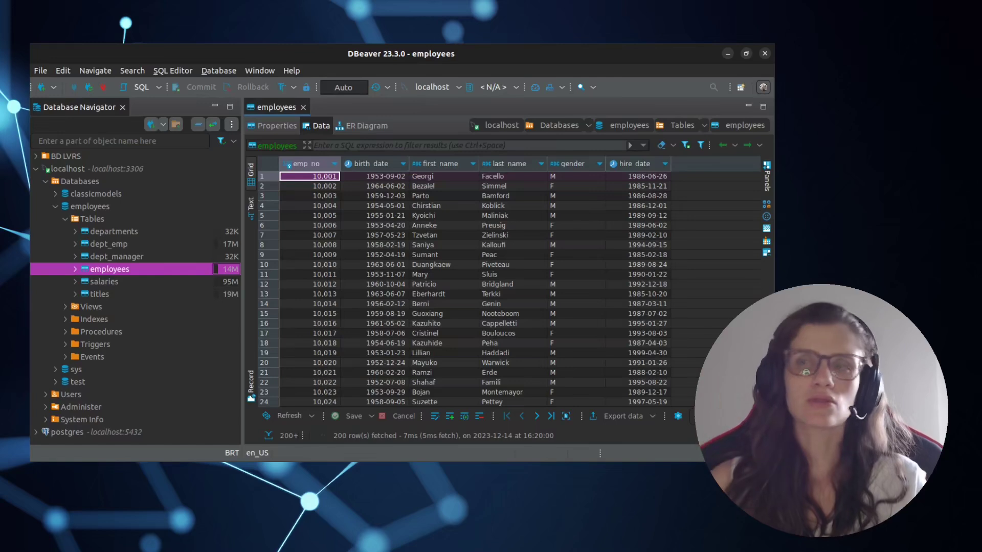
{"action": "key", "text": "alt+Tab"}
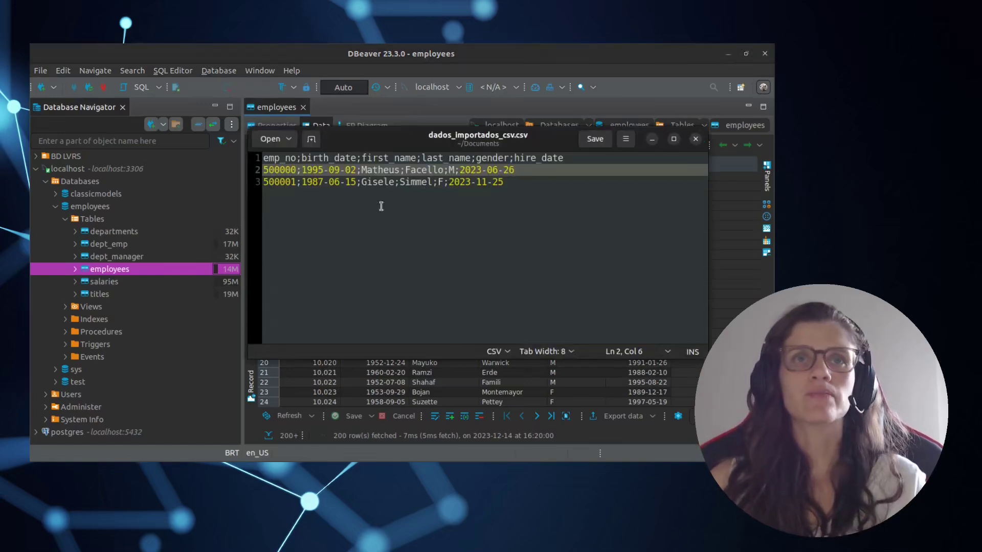
{"action": "double_click", "coordinate": [290, 172]}
{"action": "key", "text": "shift+Down"}
{"action": "key", "text": "shift+End"}
{"action": "key", "text": "alt+Tab"}
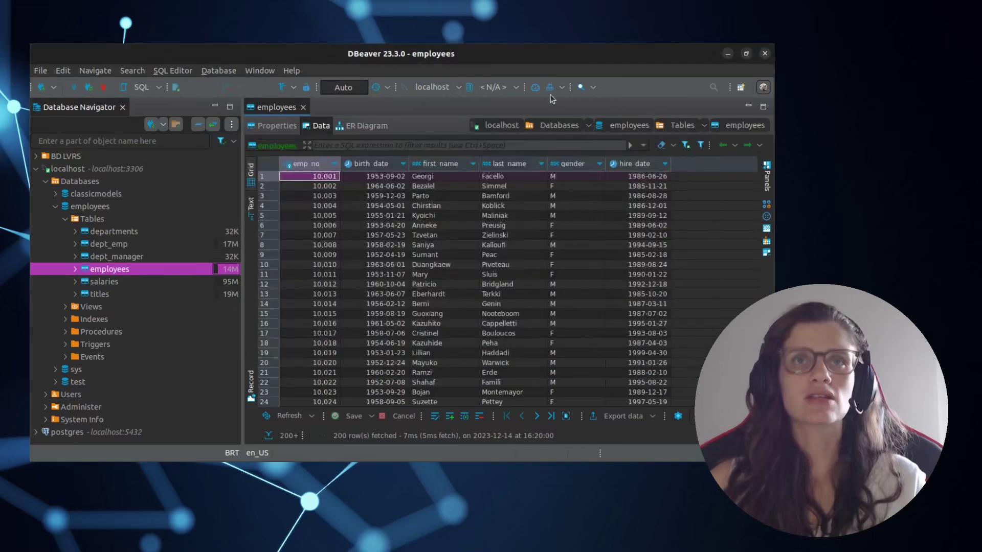
Step: Order the employees data by emp_no descending and inspect the key of the emp_no column in the table properties
{"action": "left_click", "coordinate": [335, 163]}
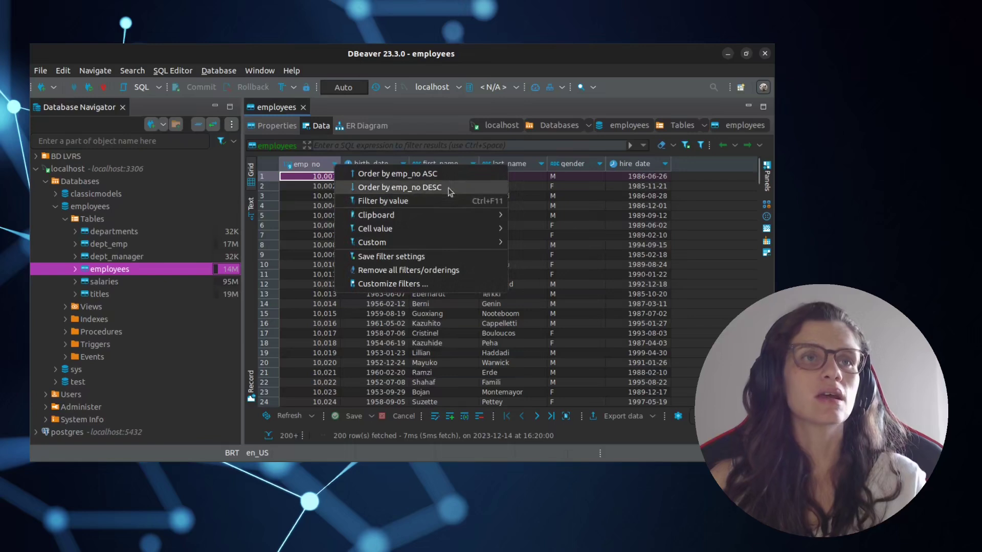
{"action": "left_click", "coordinate": [452, 188]}
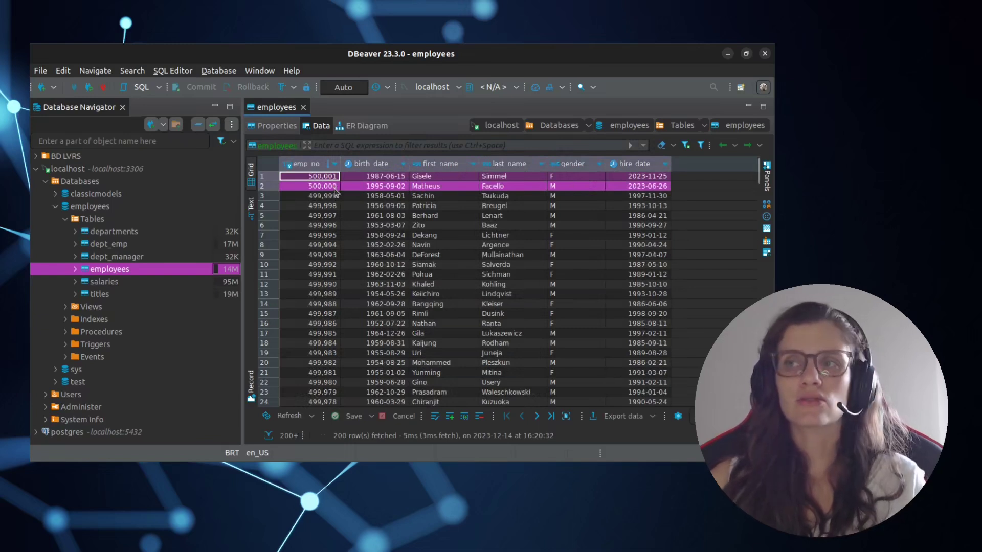
{"action": "left_click", "coordinate": [272, 126]}
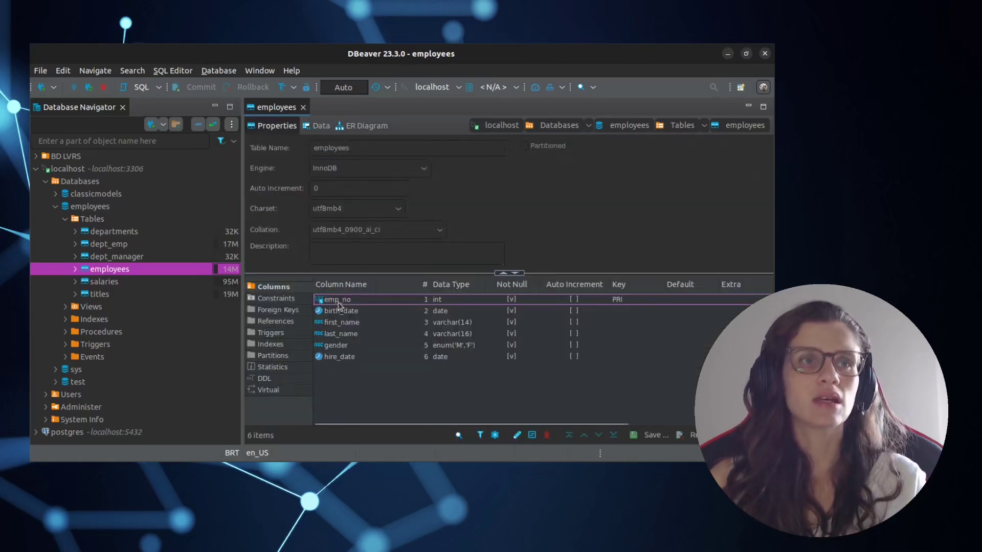
{"action": "left_click", "coordinate": [339, 303]}
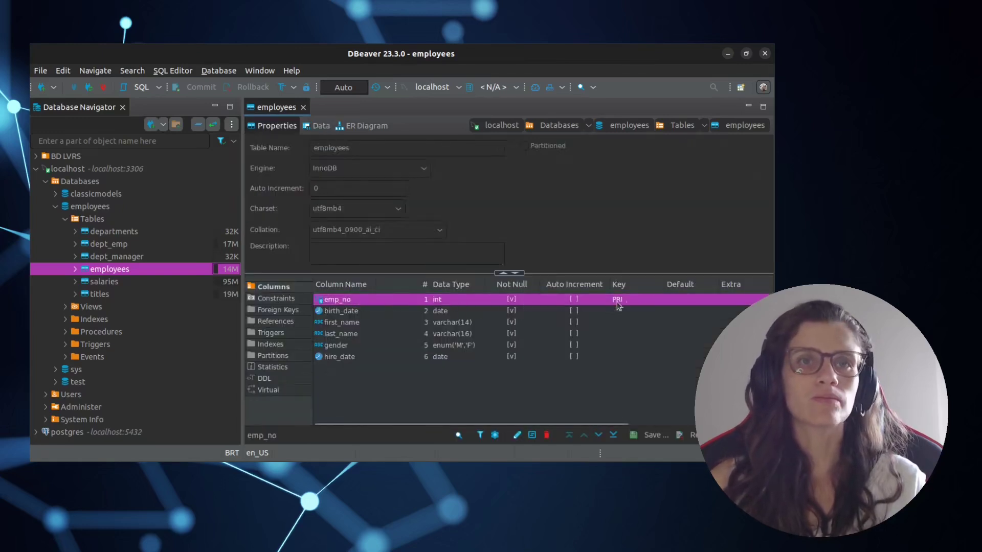
Step: Start another data import into the employees table with dados_importados_csv.csv as the input file
{"action": "right_click", "coordinate": [148, 271]}
{"action": "left_click", "coordinate": [241, 330]}
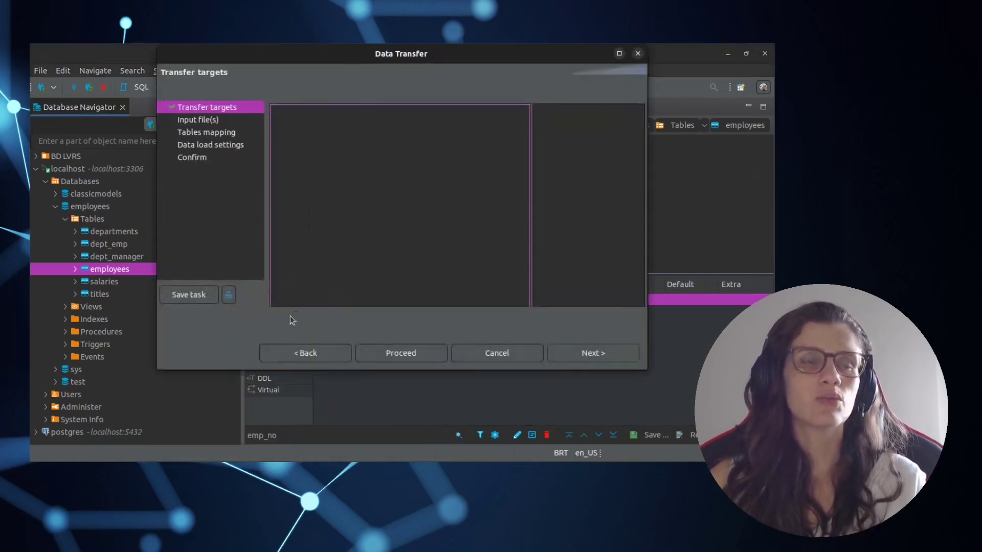
{"action": "left_click", "coordinate": [566, 377]}
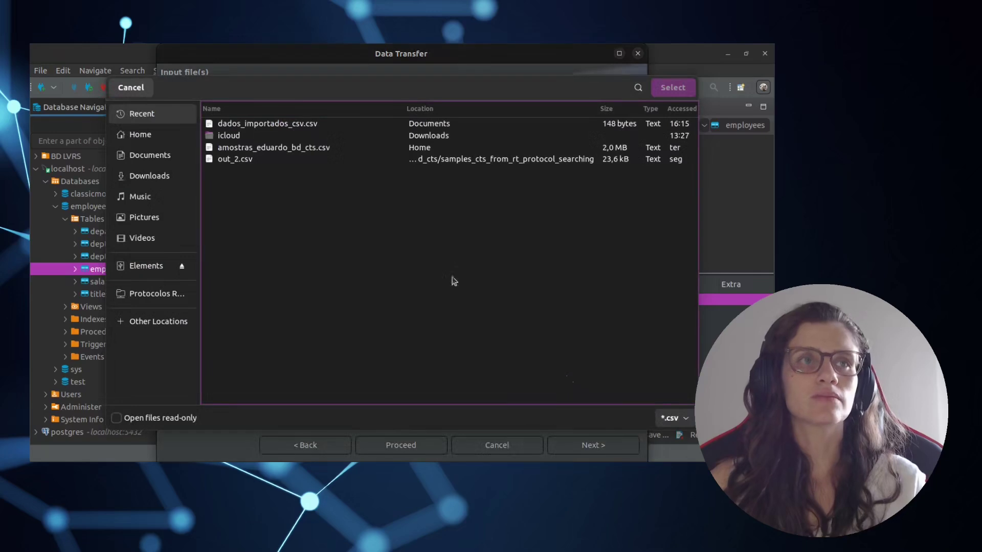
{"action": "left_click", "coordinate": [310, 124]}
{"action": "left_click", "coordinate": [672, 87]}
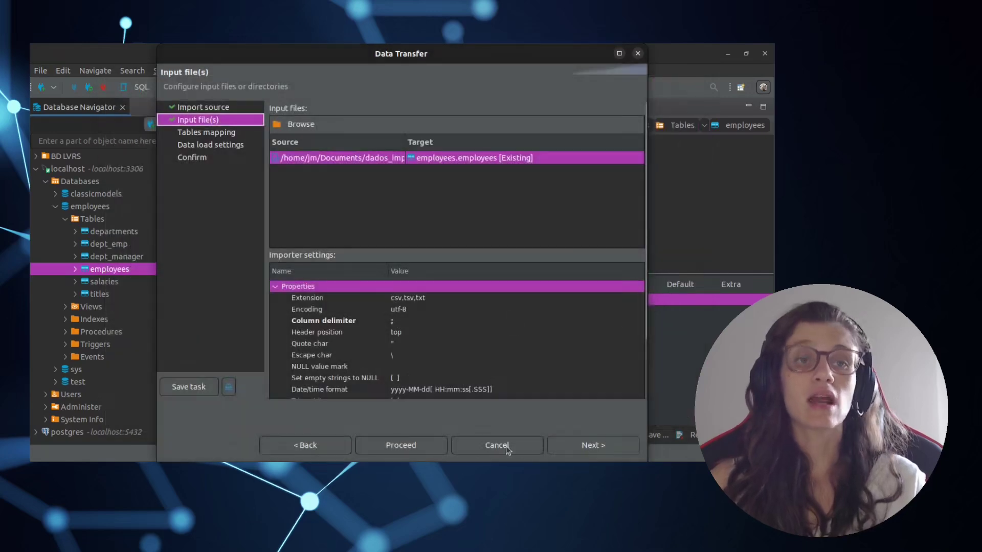
Step: Check the column mapping of dados_importados_csv to employees and try to import the same records again
{"action": "left_click", "coordinate": [594, 450]}
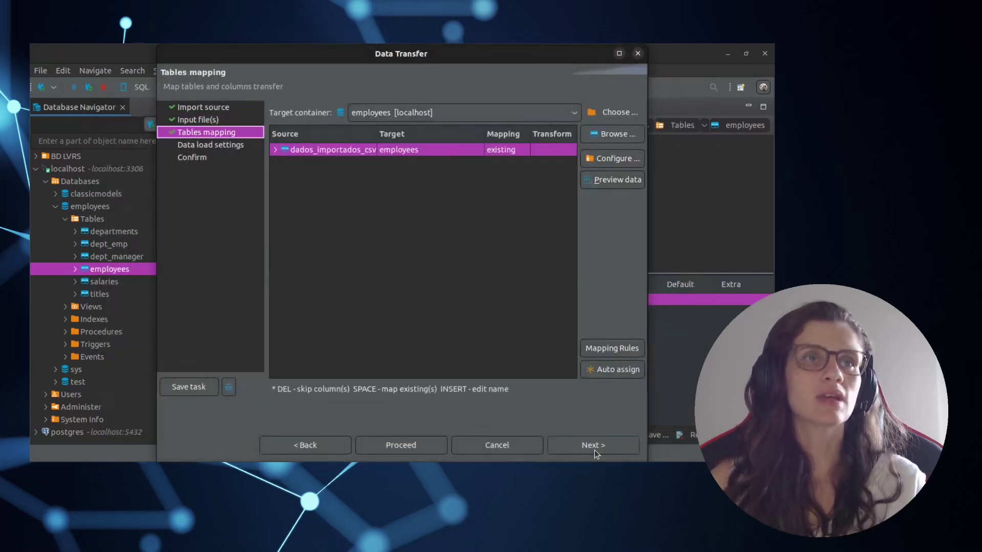
{"action": "left_click", "coordinate": [275, 150]}
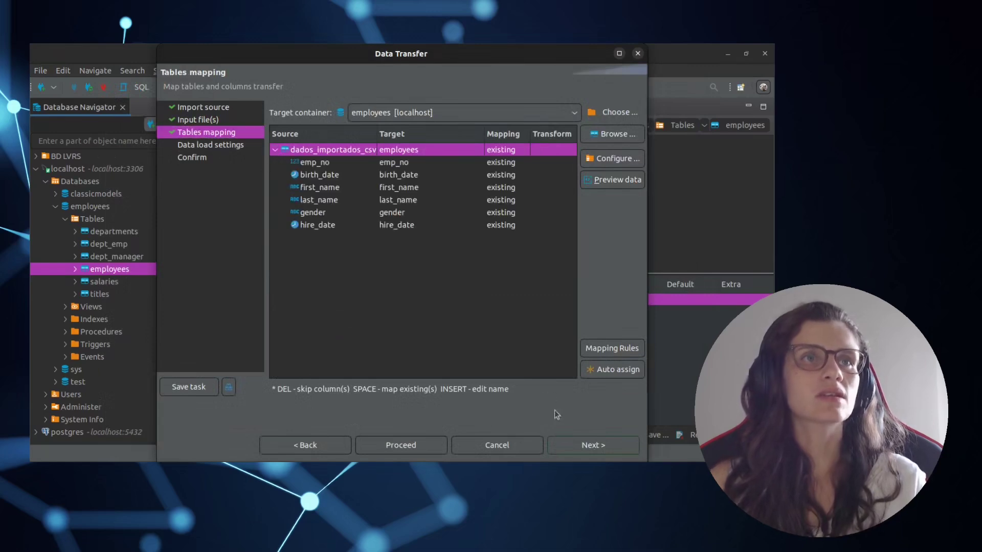
{"action": "left_click", "coordinate": [566, 448]}
{"action": "left_click", "coordinate": [424, 446]}
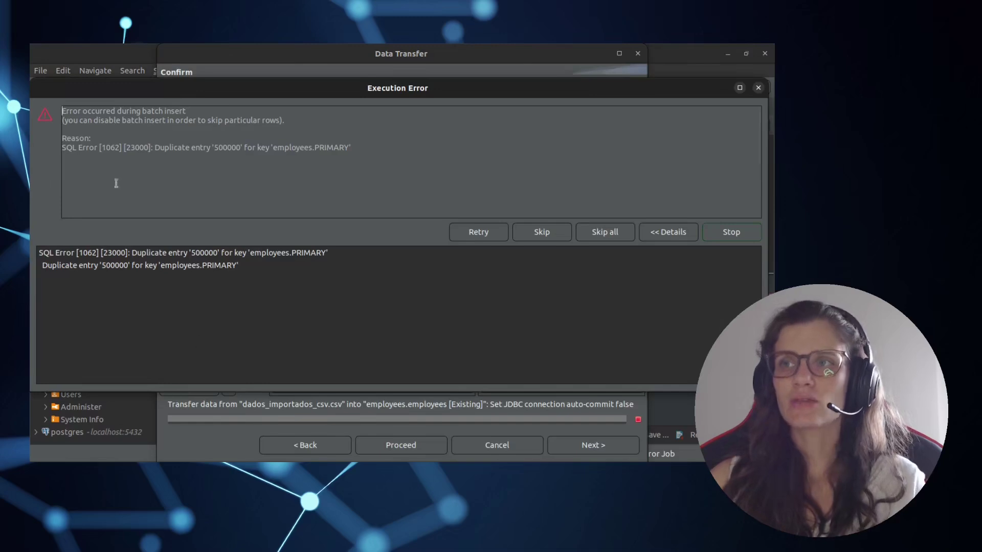
Step: Examine the execution error message and its details, including the cause, the entry value and the key concerned
{"action": "left_click_drag", "start_coordinate": [31, 78], "coordinate": [225, 80]}
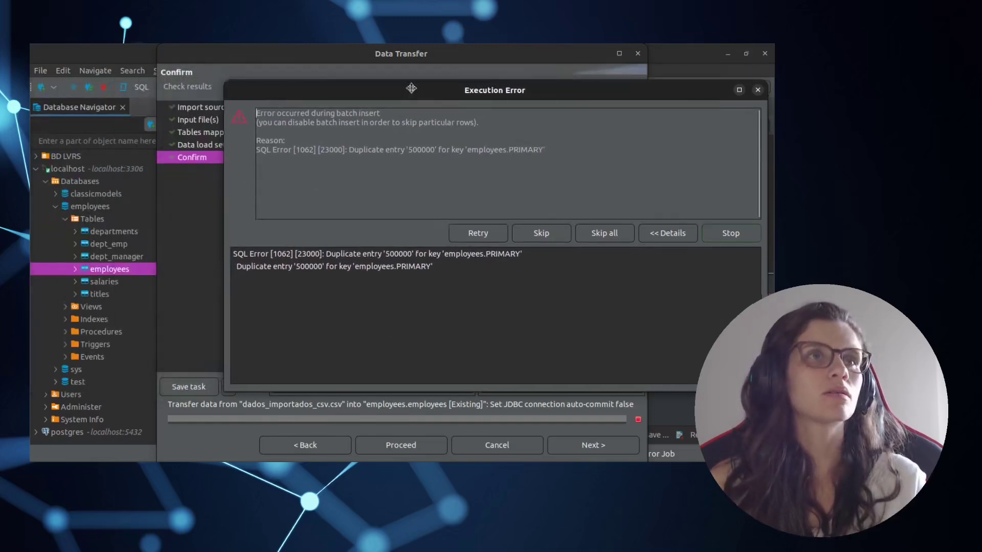
{"action": "left_click_drag", "start_coordinate": [410, 88], "coordinate": [315, 79]}
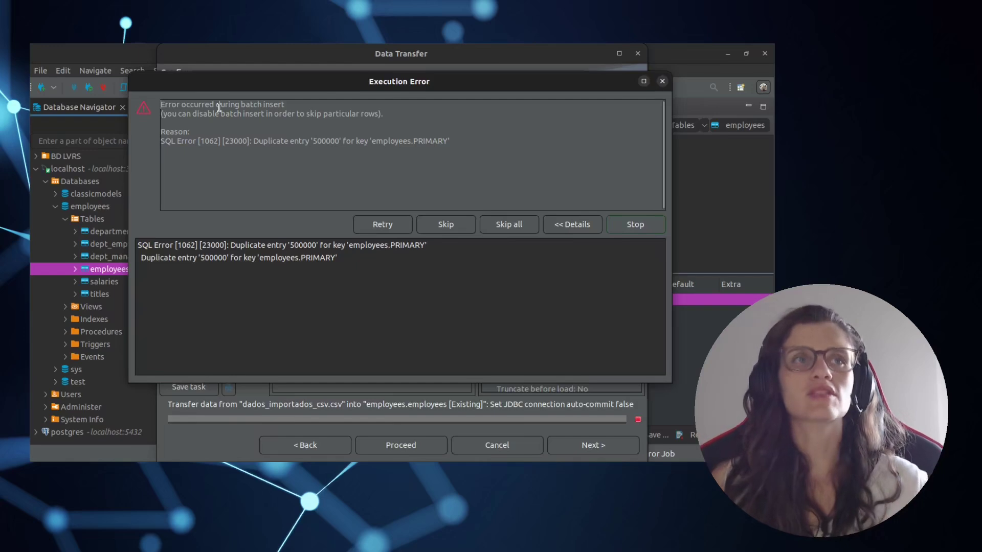
{"action": "left_click_drag", "start_coordinate": [187, 113], "coordinate": [398, 117]}
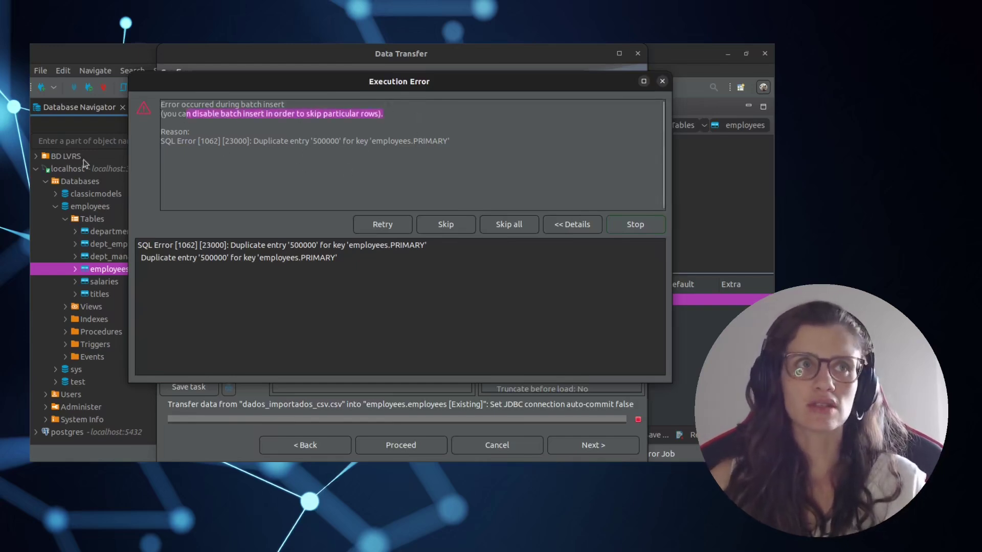
{"action": "left_click_drag", "start_coordinate": [249, 141], "coordinate": [472, 138]}
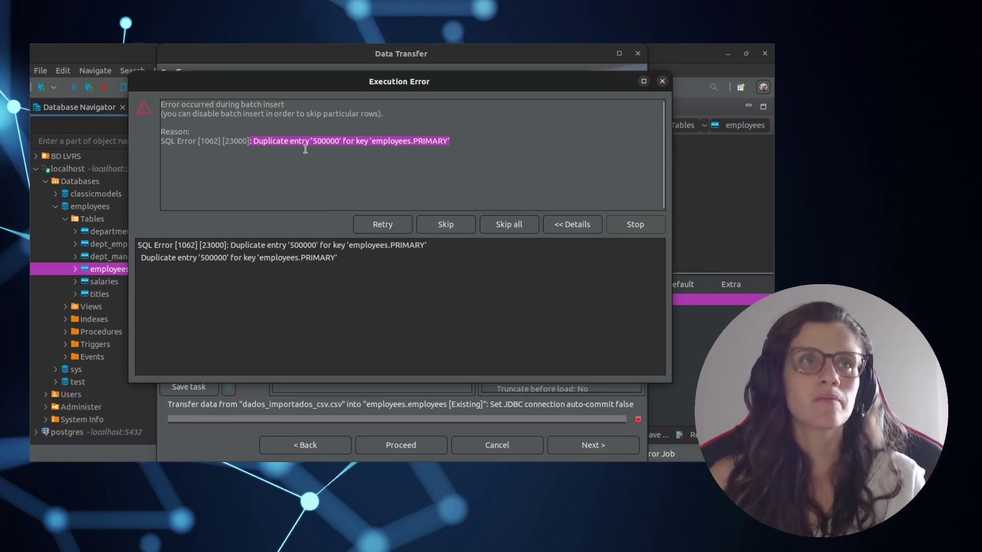
{"action": "double_click", "coordinate": [336, 141]}
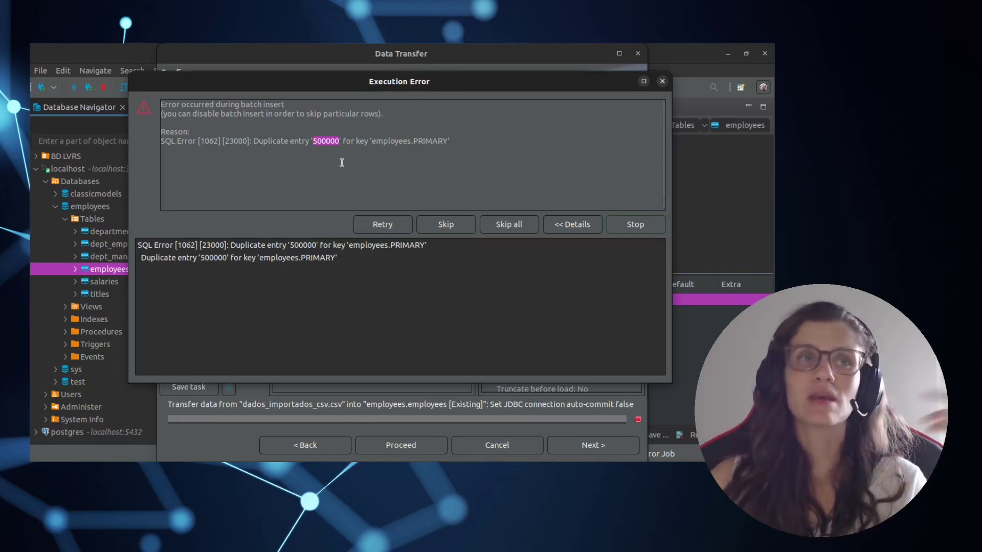
{"action": "left_click", "coordinate": [364, 142]}
{"action": "triple_click", "coordinate": [392, 135]}
{"action": "double_click", "coordinate": [434, 139]}
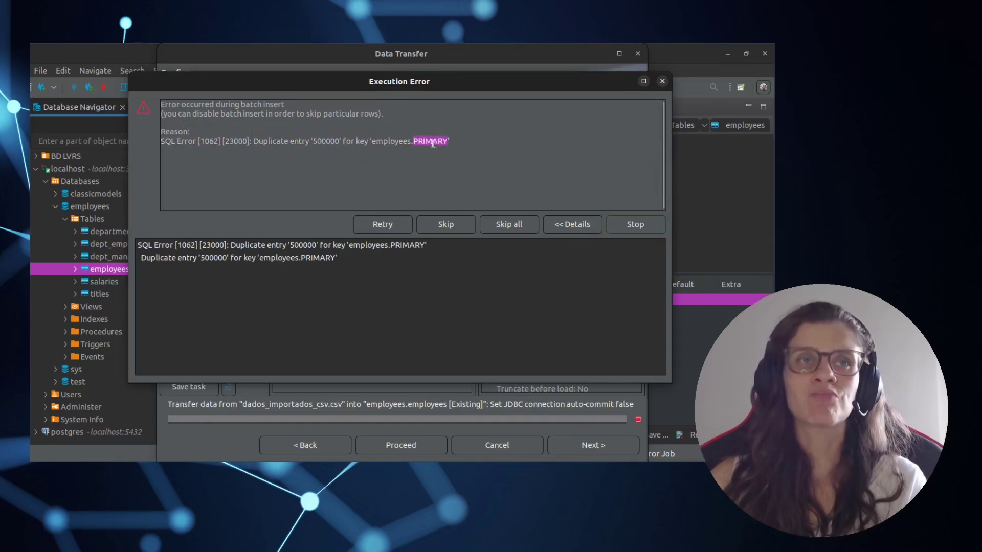
{"action": "triple_click", "coordinate": [361, 137]}
{"action": "double_click", "coordinate": [397, 138]}
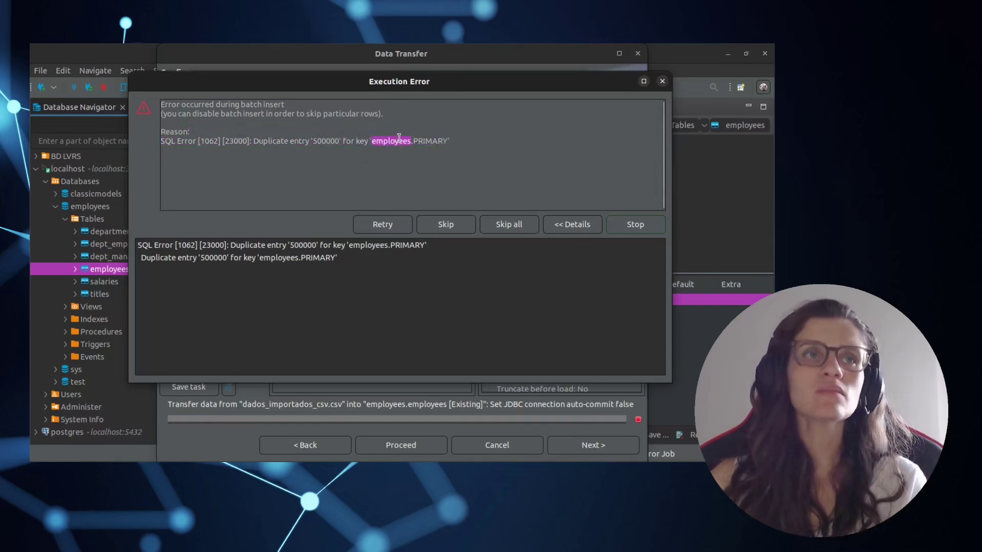
{"action": "left_click", "coordinate": [345, 139]}
{"action": "double_click", "coordinate": [330, 140]}
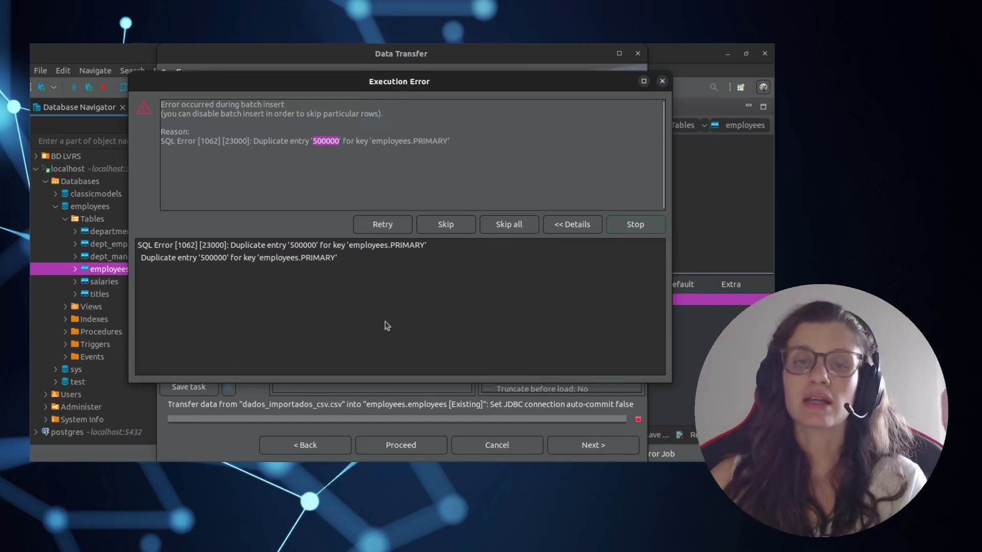
{"action": "left_click", "coordinate": [340, 257]}
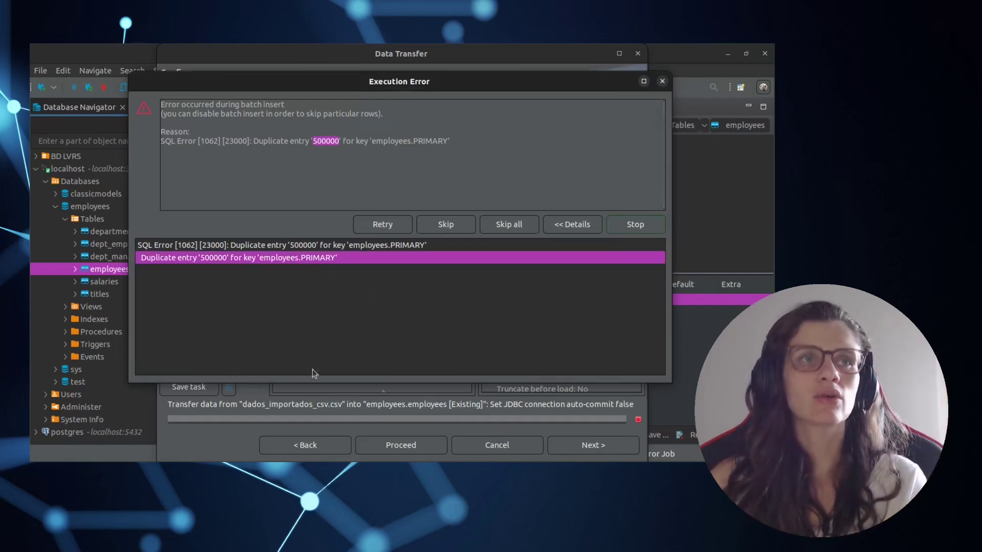
Step: Skip the failed insert and check the records with emp_no 500000 and 500001 in the employees data
{"action": "left_click", "coordinate": [457, 225]}
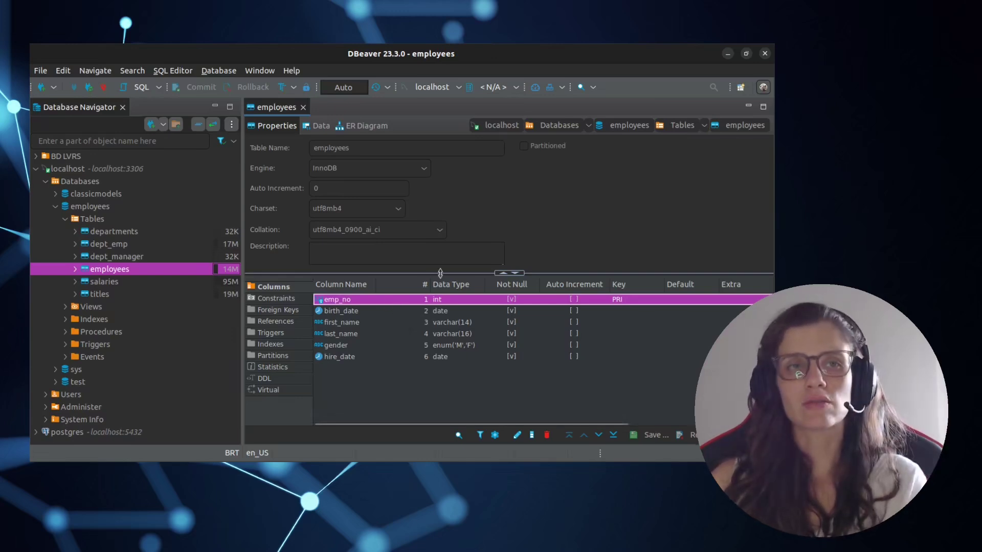
{"action": "left_click", "coordinate": [321, 126]}
{"action": "left_click_drag", "start_coordinate": [518, 183], "coordinate": [617, 188]}
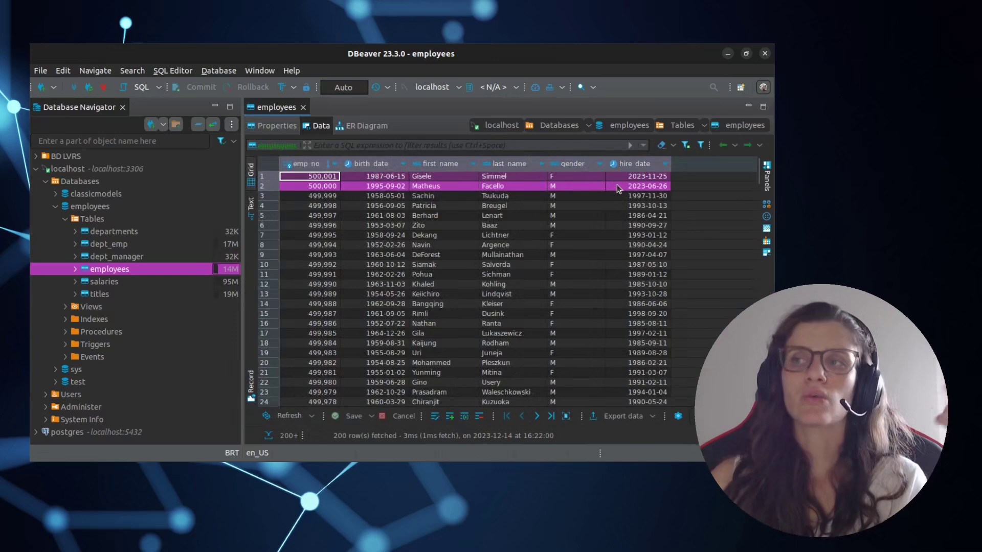